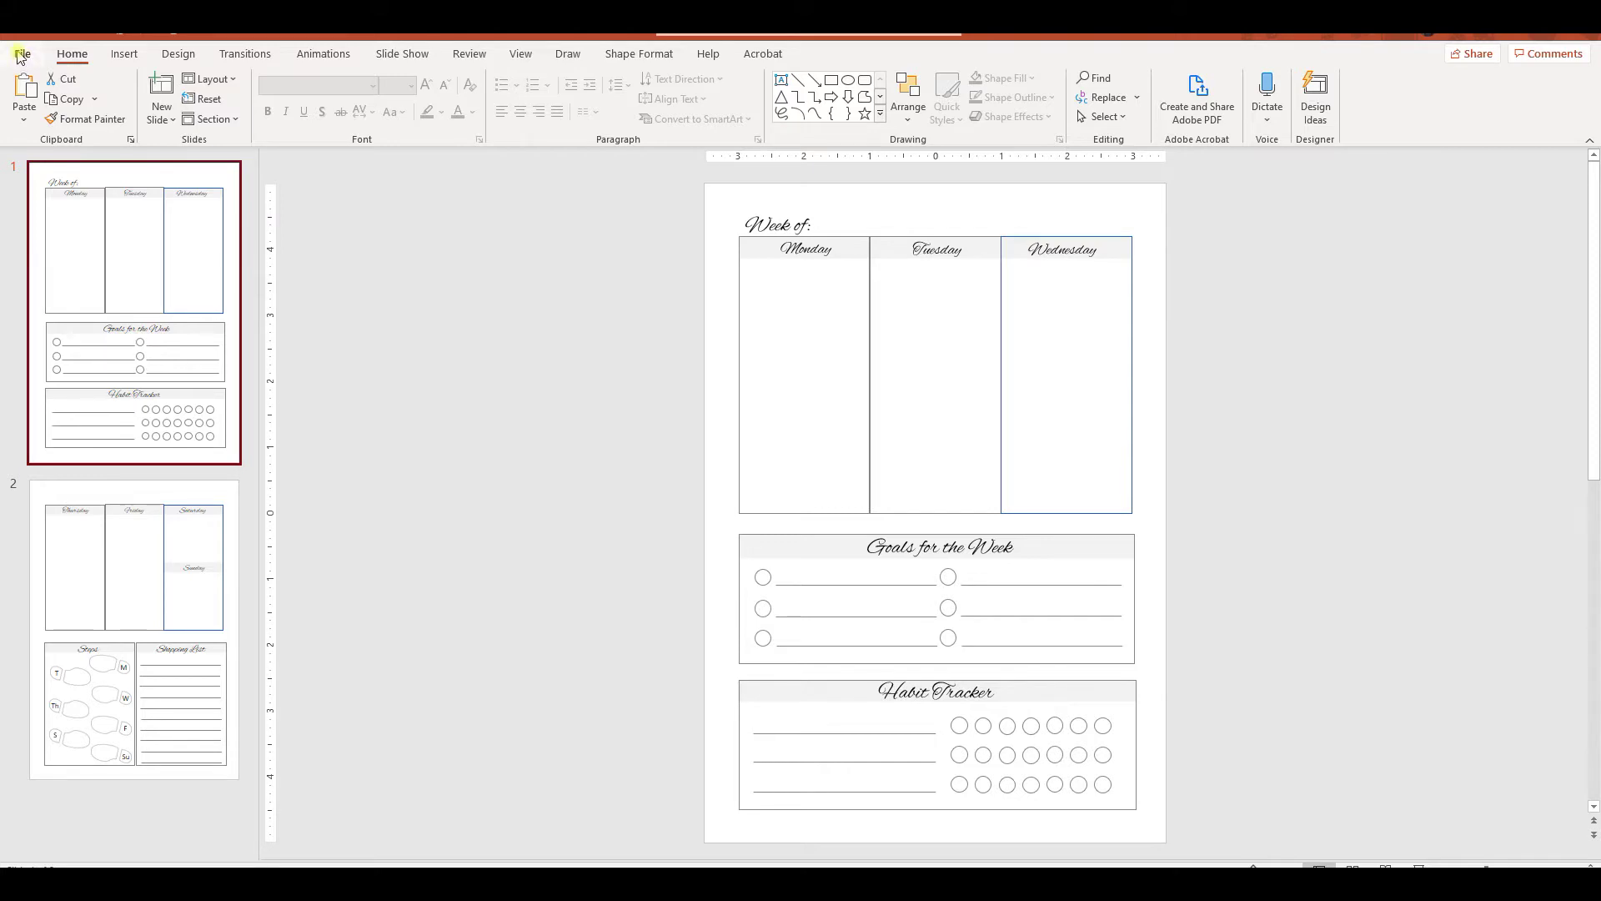
- Open PowerPoint's print settings and check the list of available printers
click(22, 55)
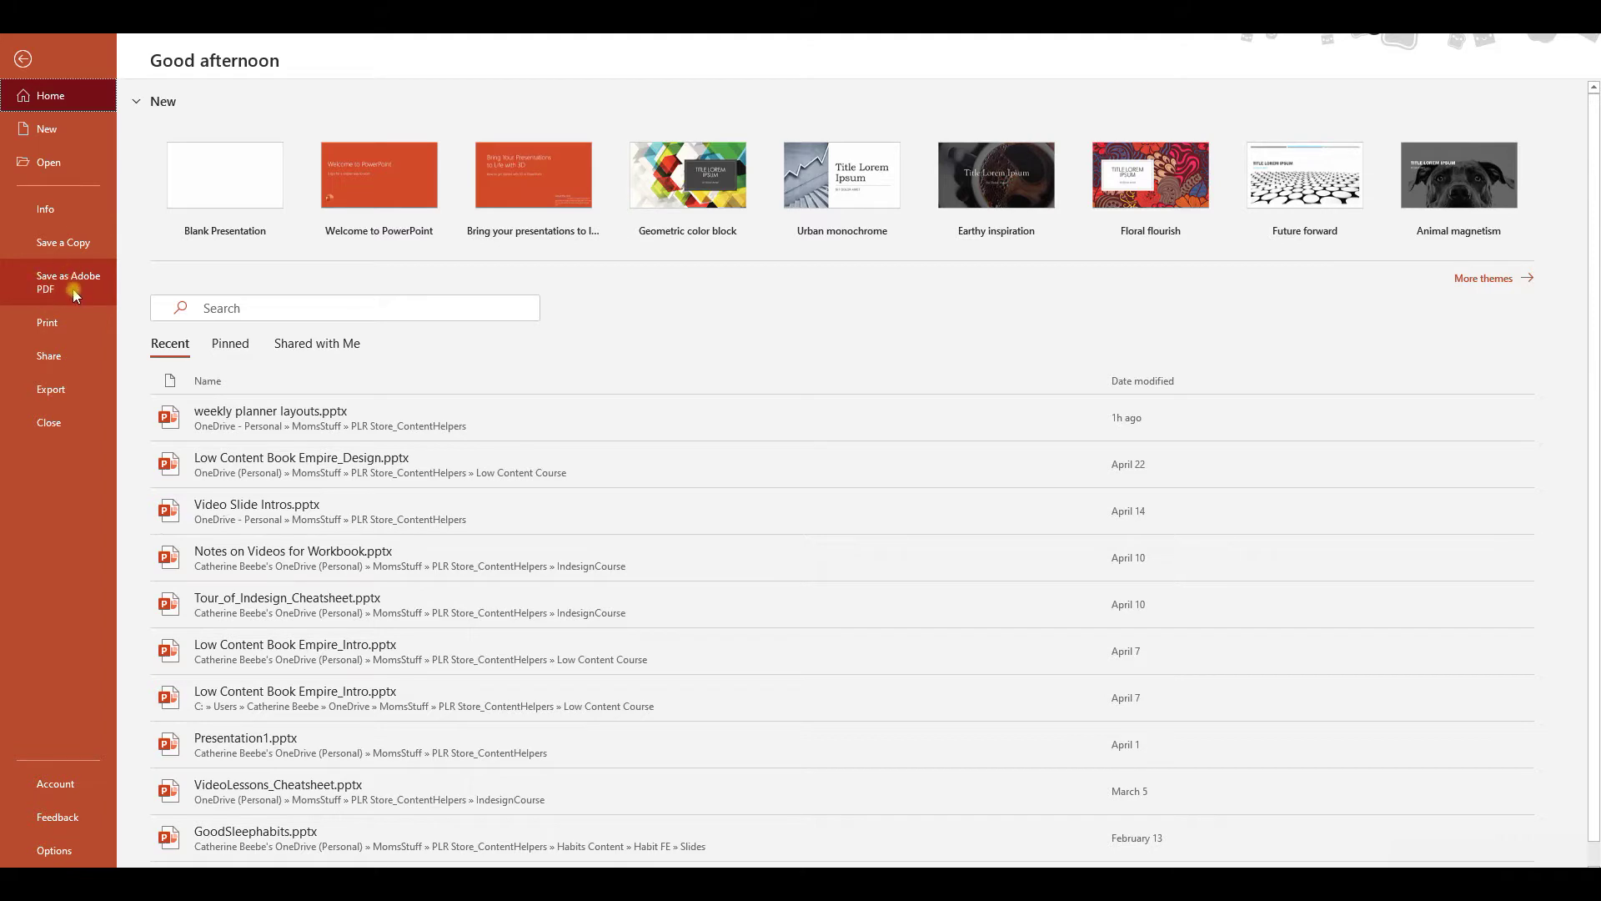
click(48, 329)
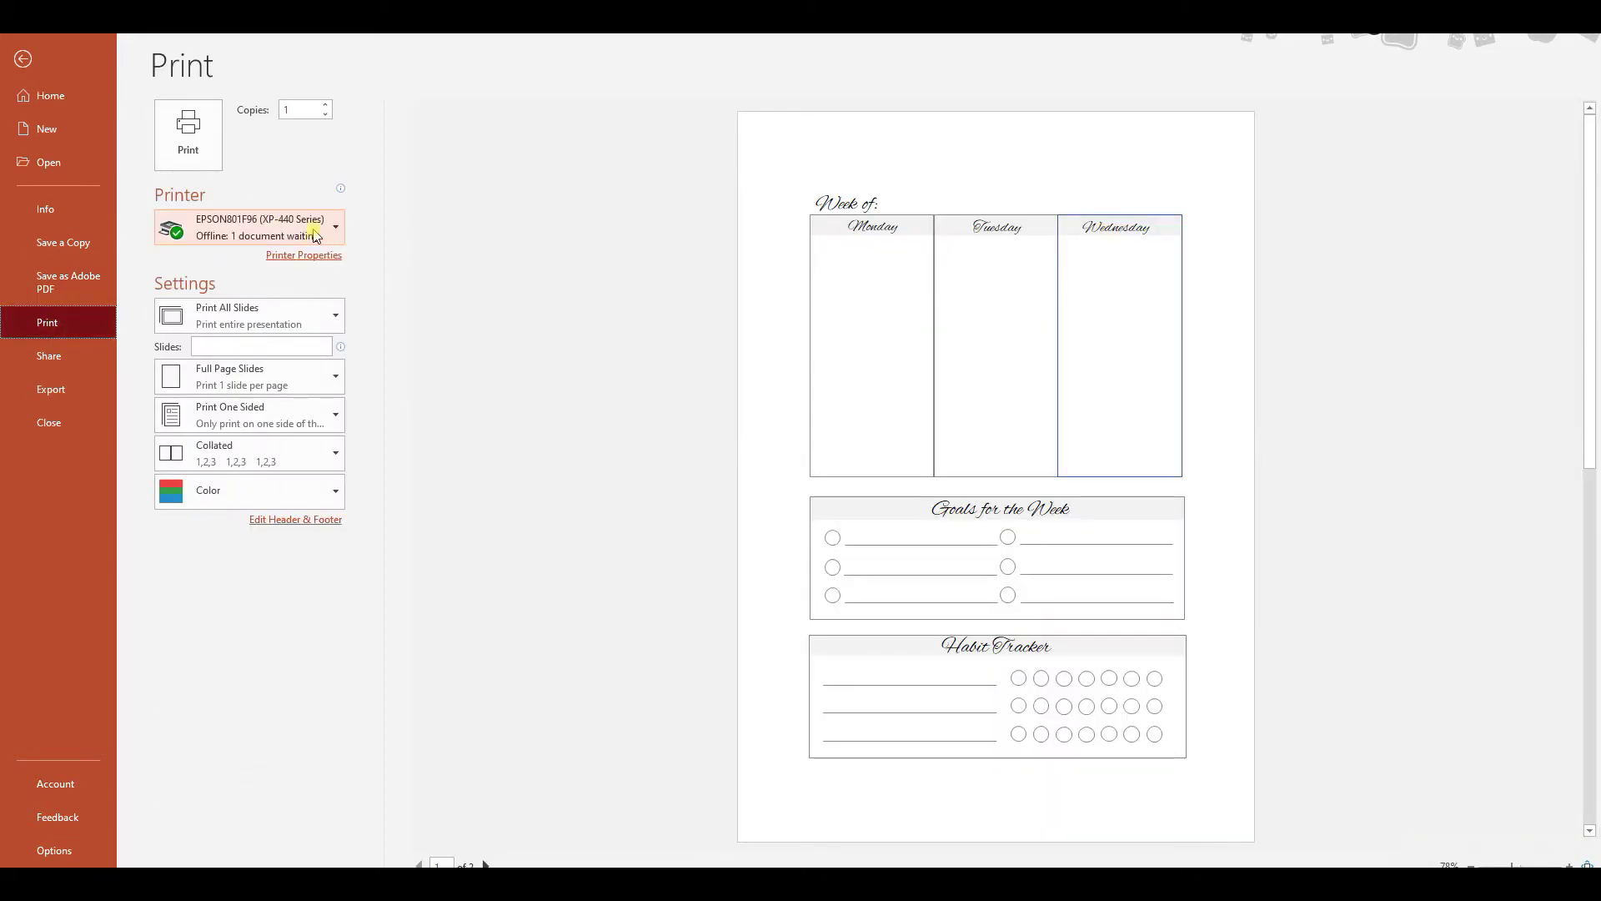
click(334, 234)
click(335, 234)
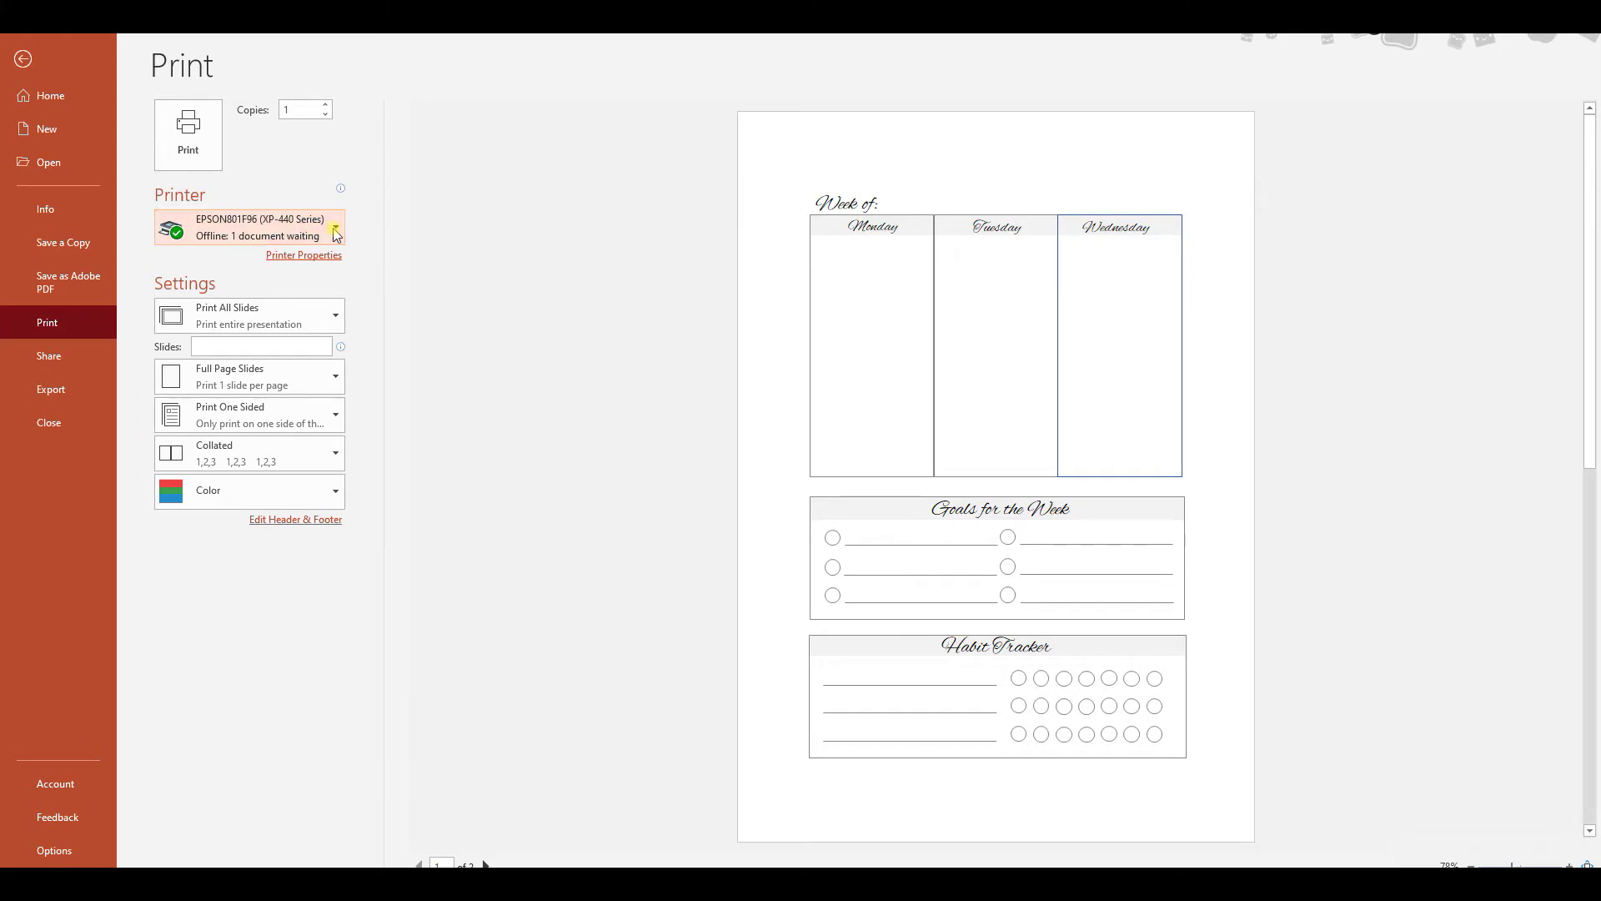
click(335, 234)
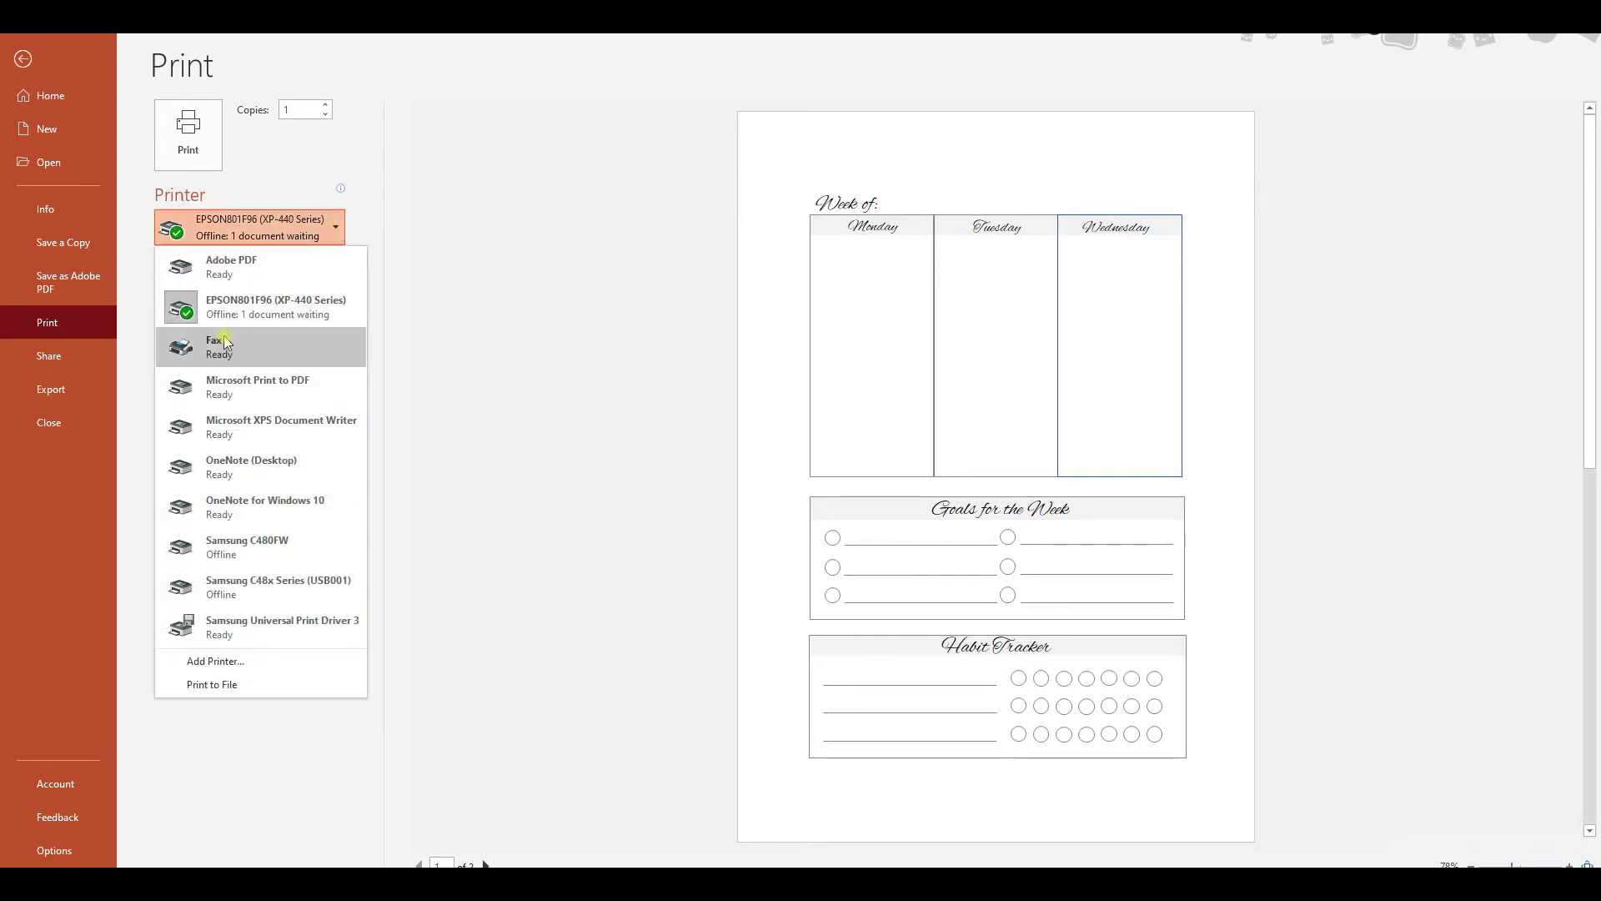
- Publish the planner as weekly planner layouts.pdf on the Desktop, replacing the existing copy
click(52, 392)
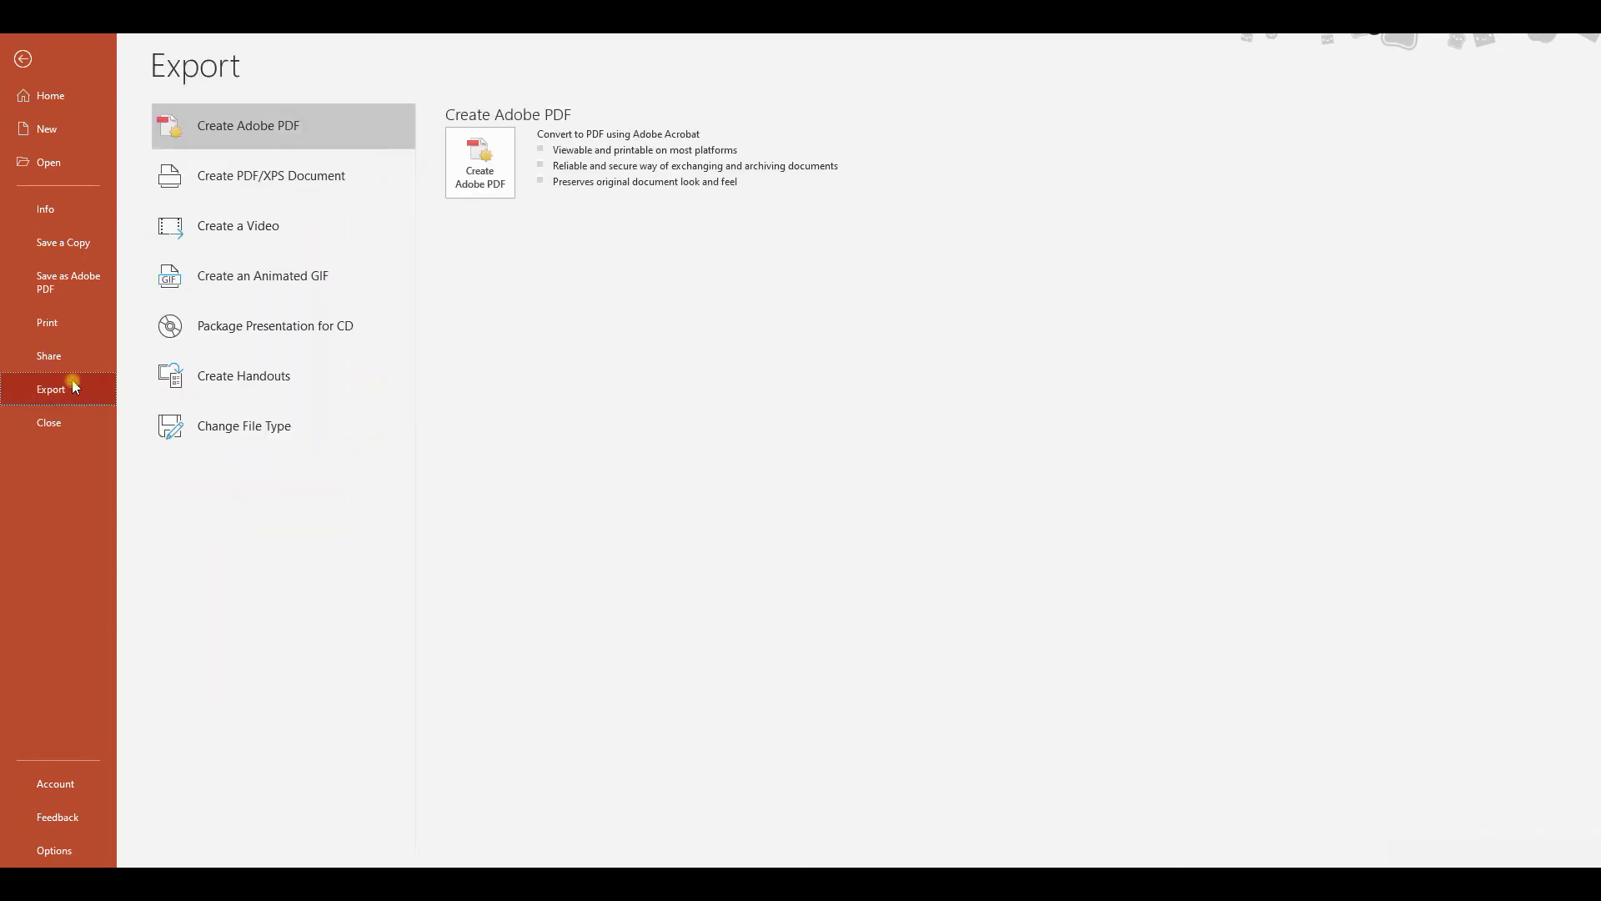
click(213, 182)
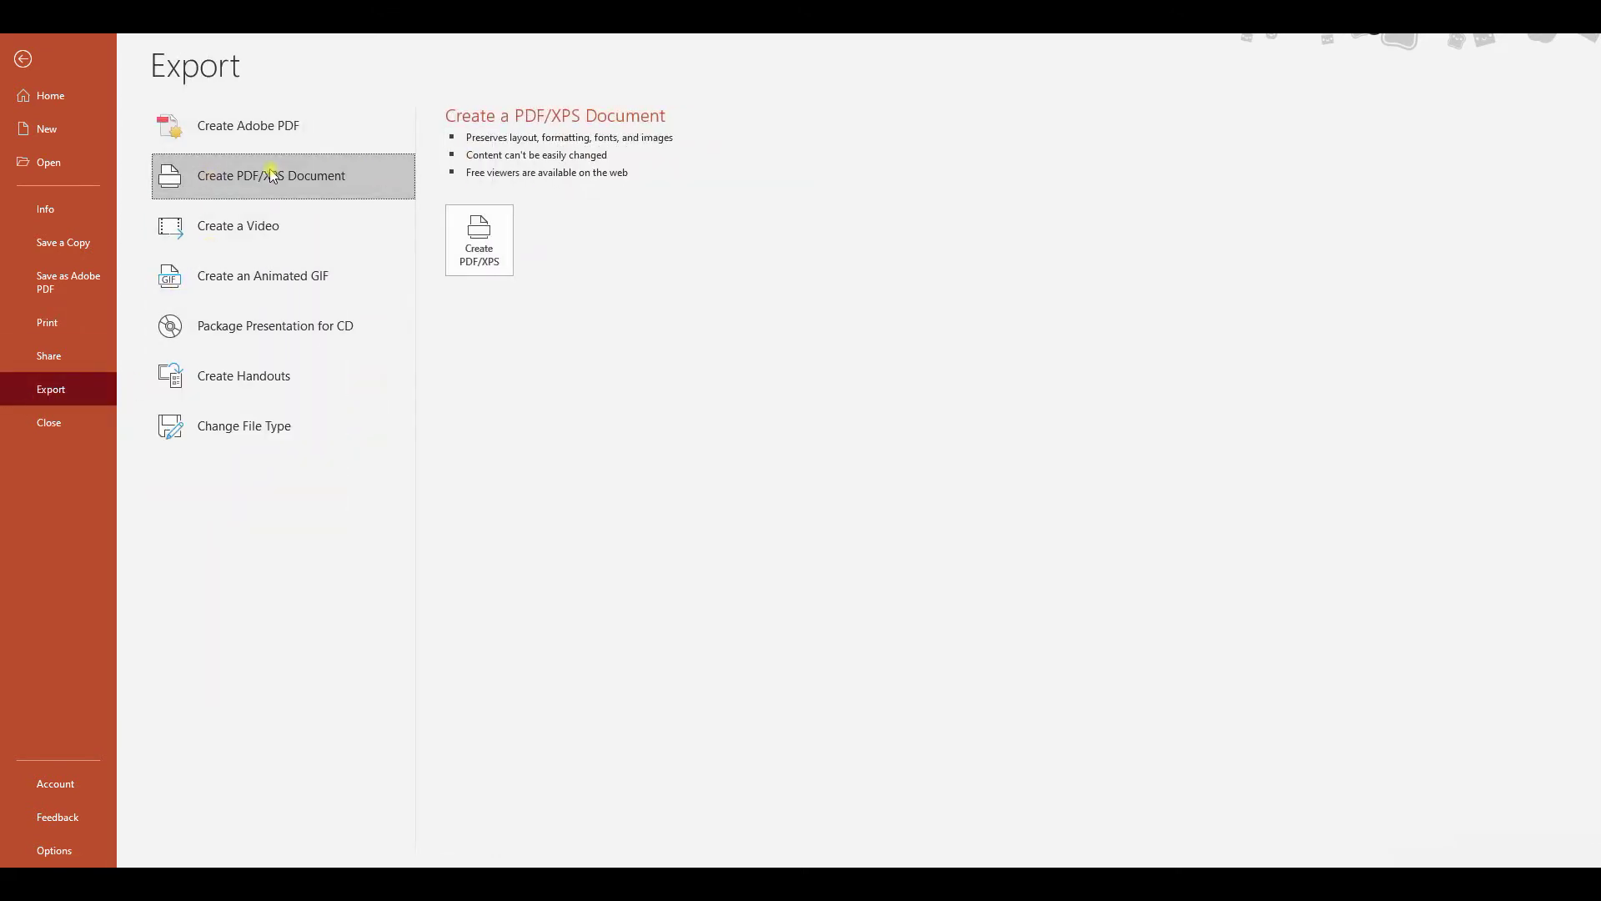
click(473, 254)
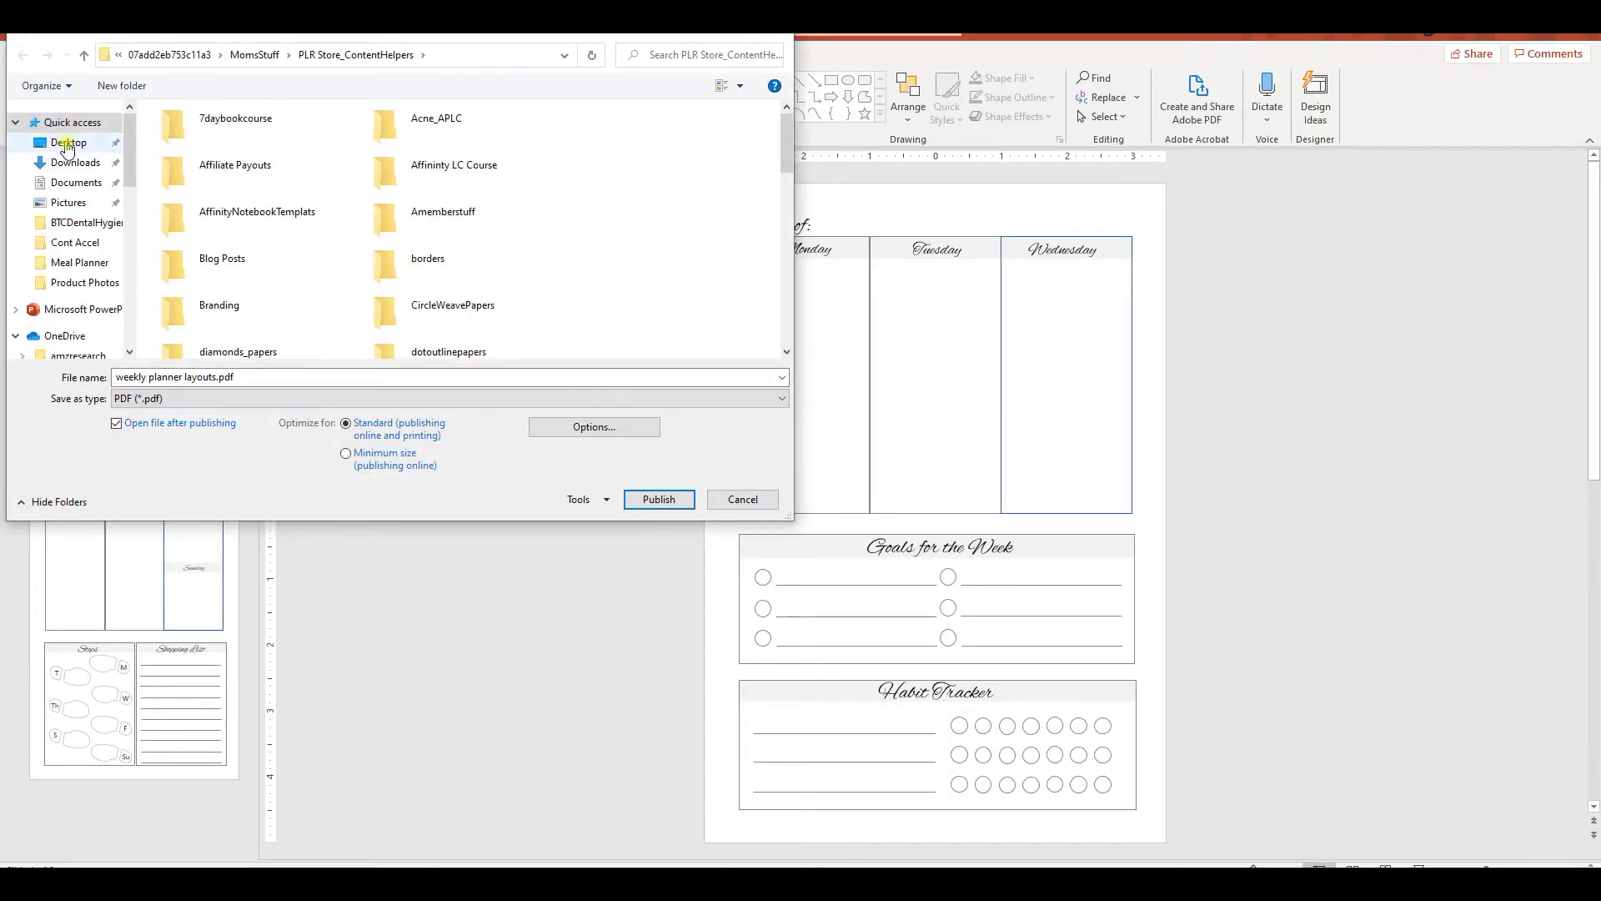
click(66, 144)
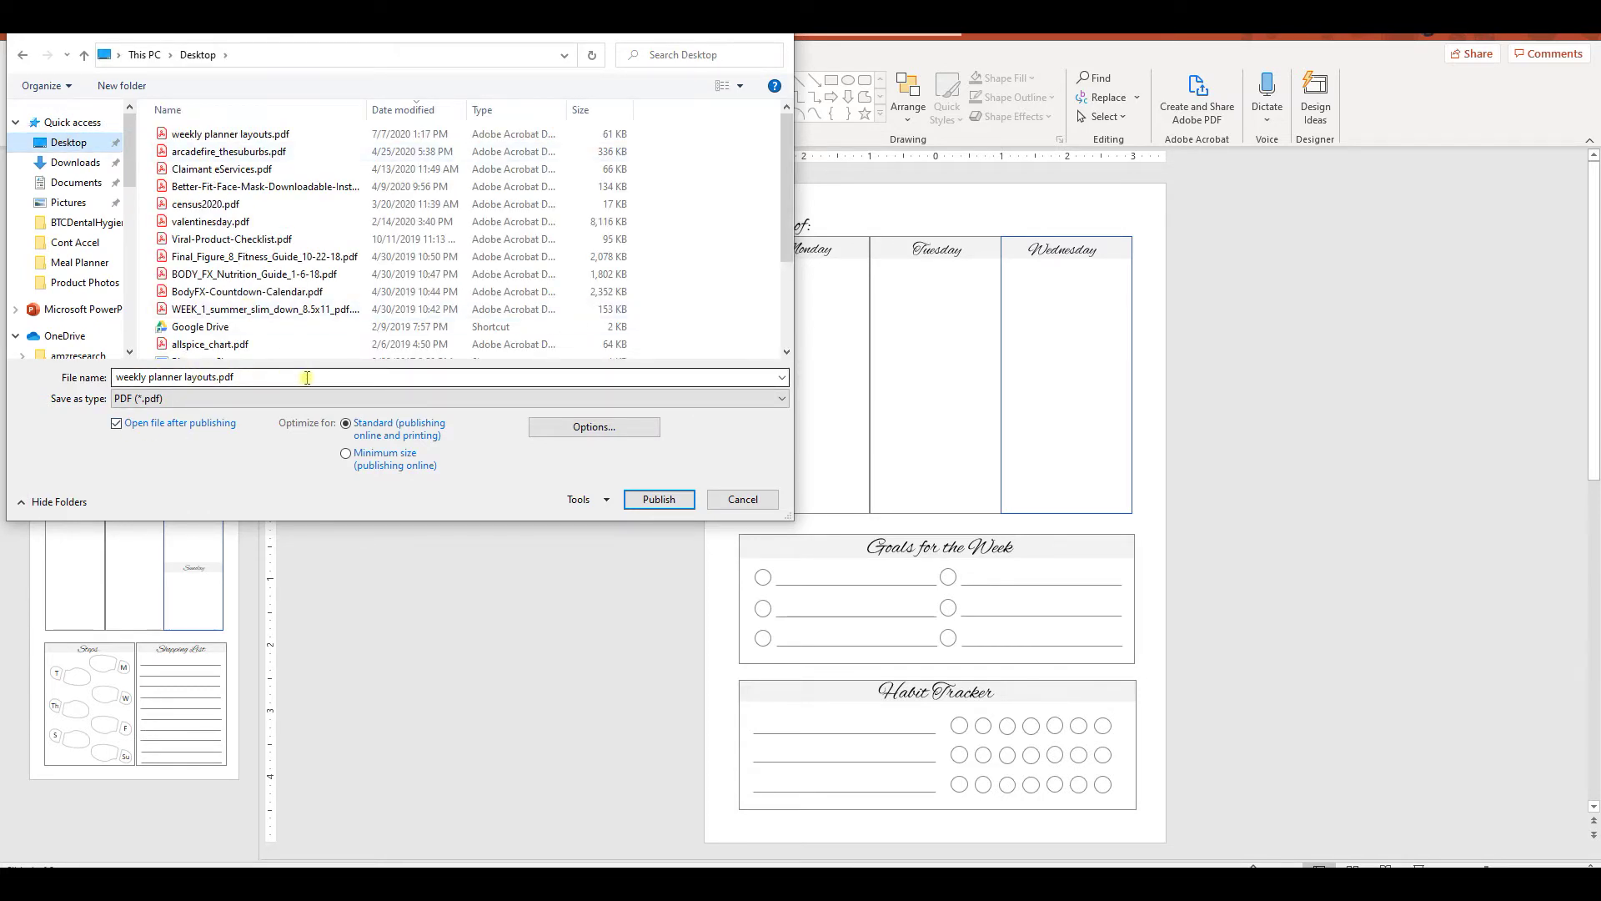
click(659, 500)
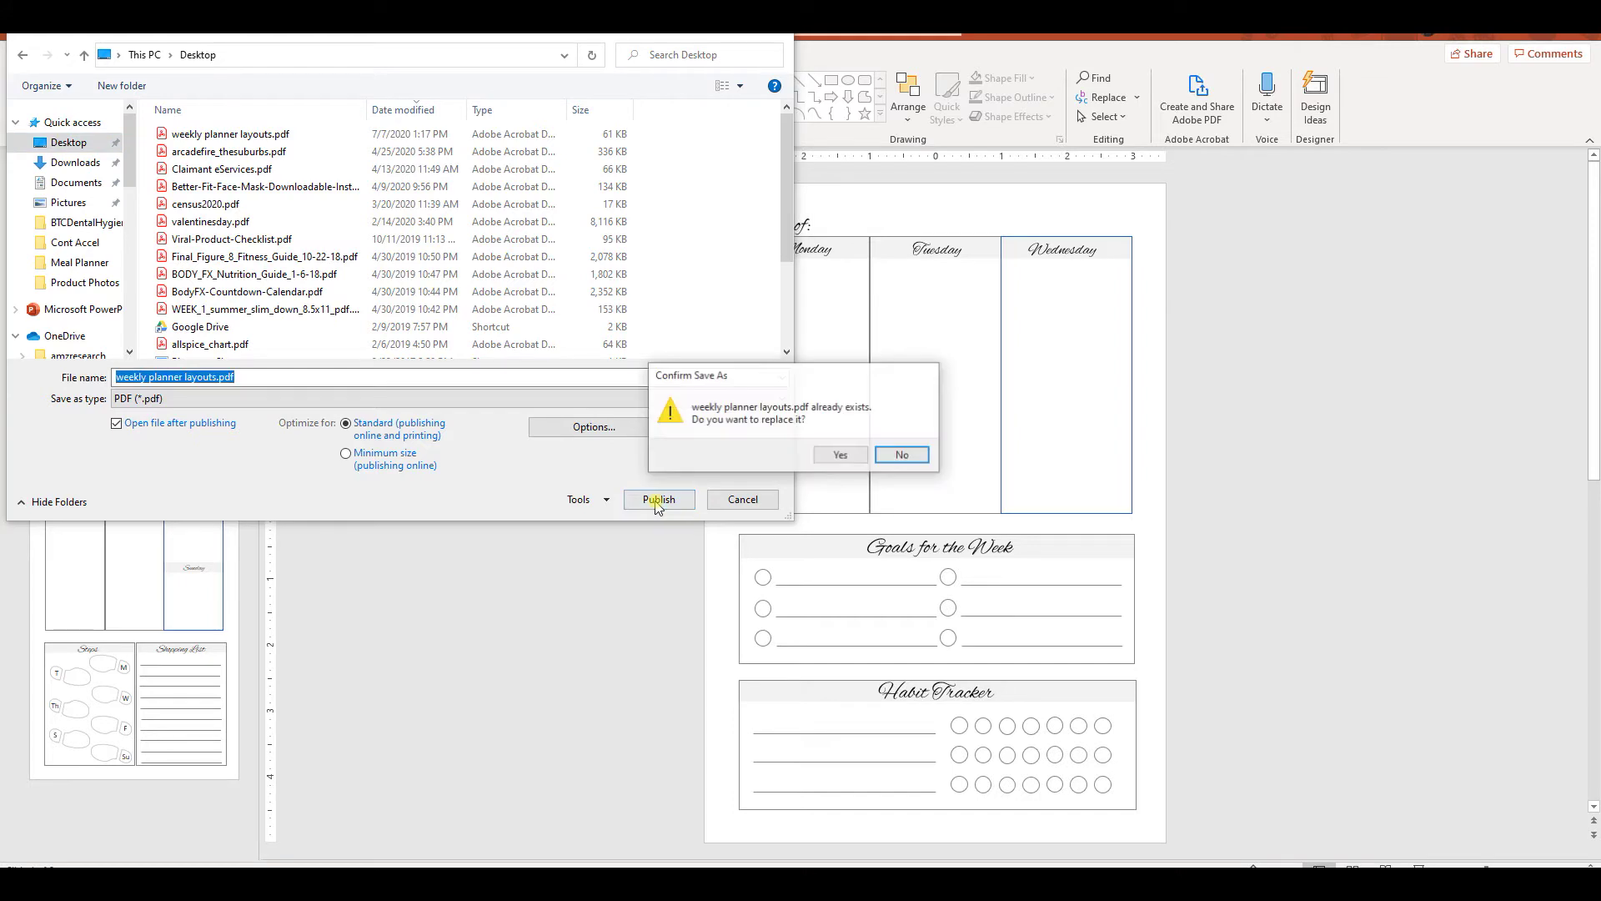
click(841, 457)
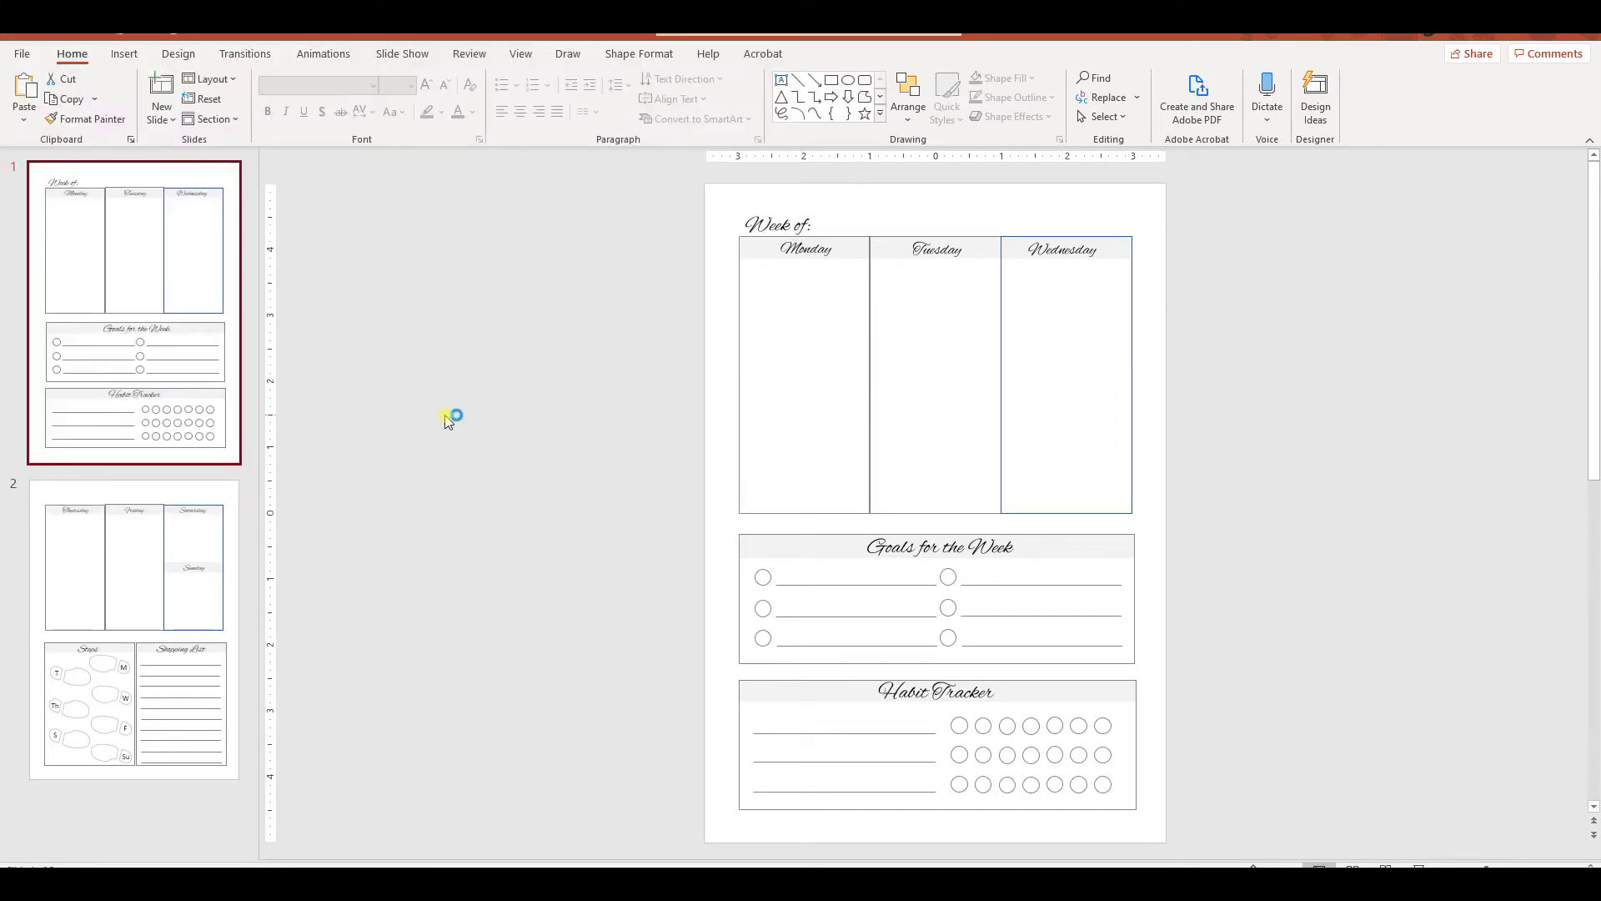
- Scroll through the two-page planner PDF, then minimise PowerPoint to reveal Affinity Publisher
scroll(340, 496, down, 5)
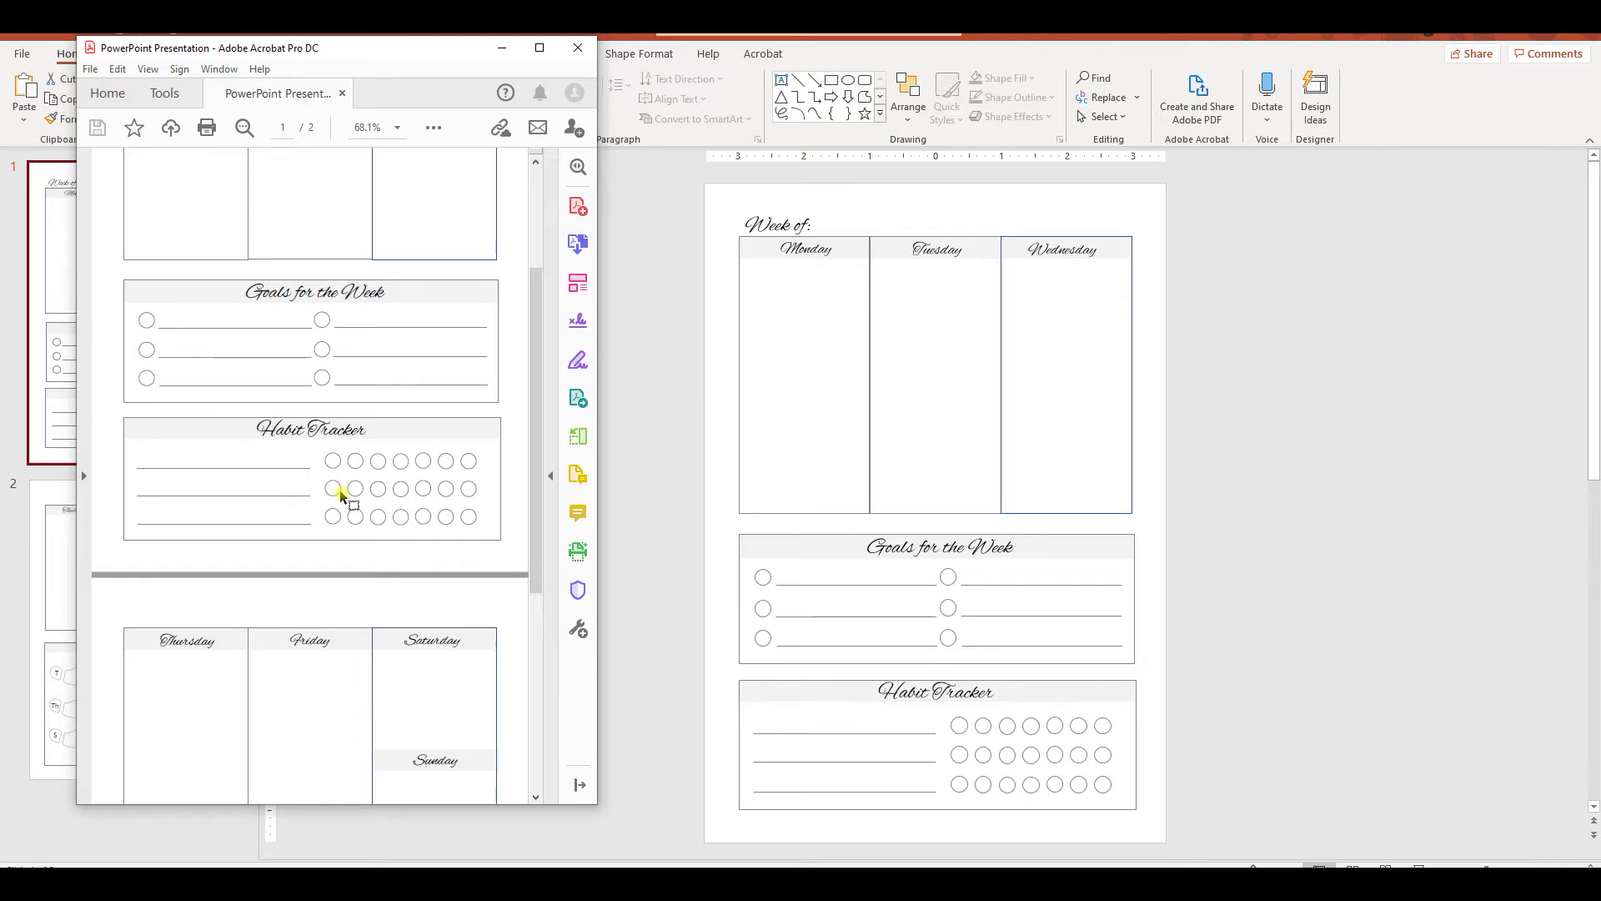
click(681, 575)
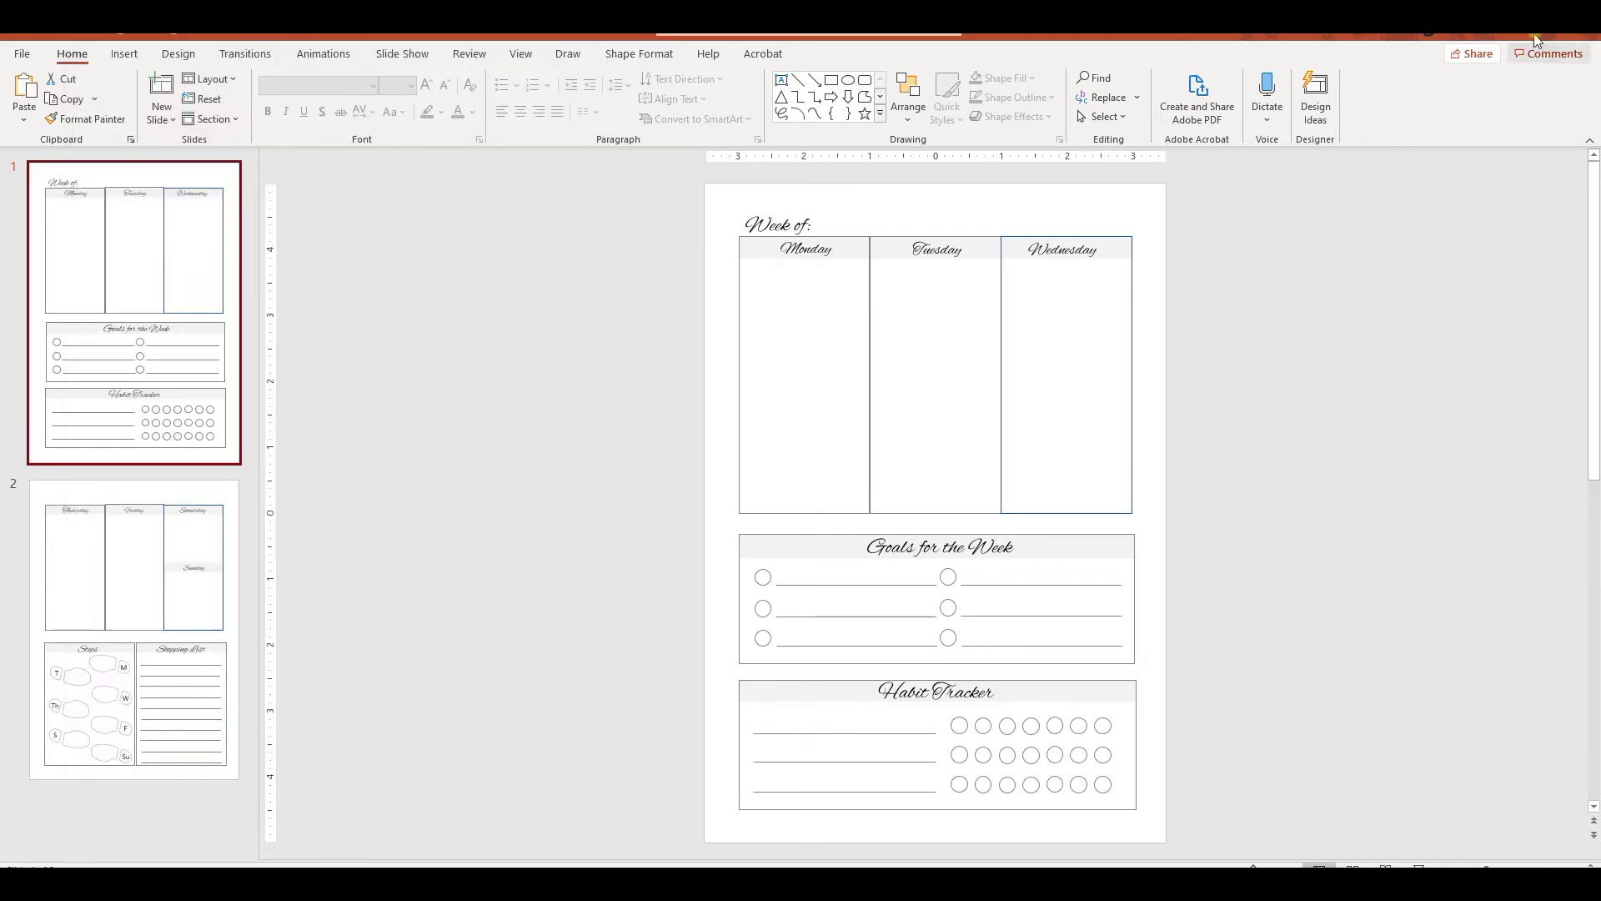
click(1509, 39)
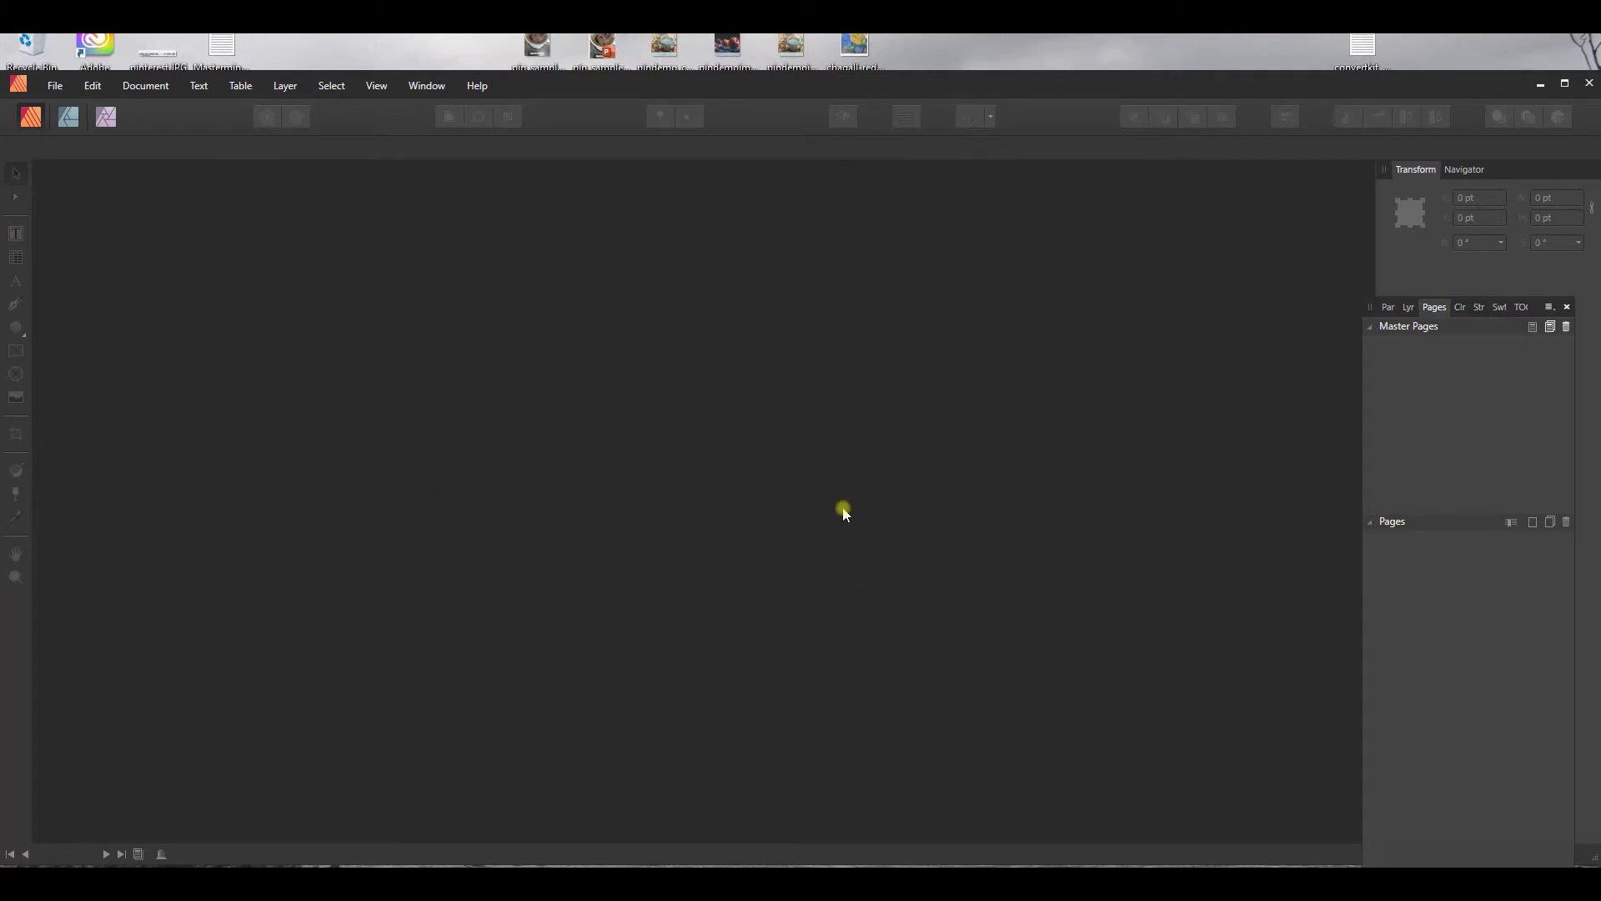
- Open weekly planner layouts.pdf from the File > Open Recent list
click(56, 86)
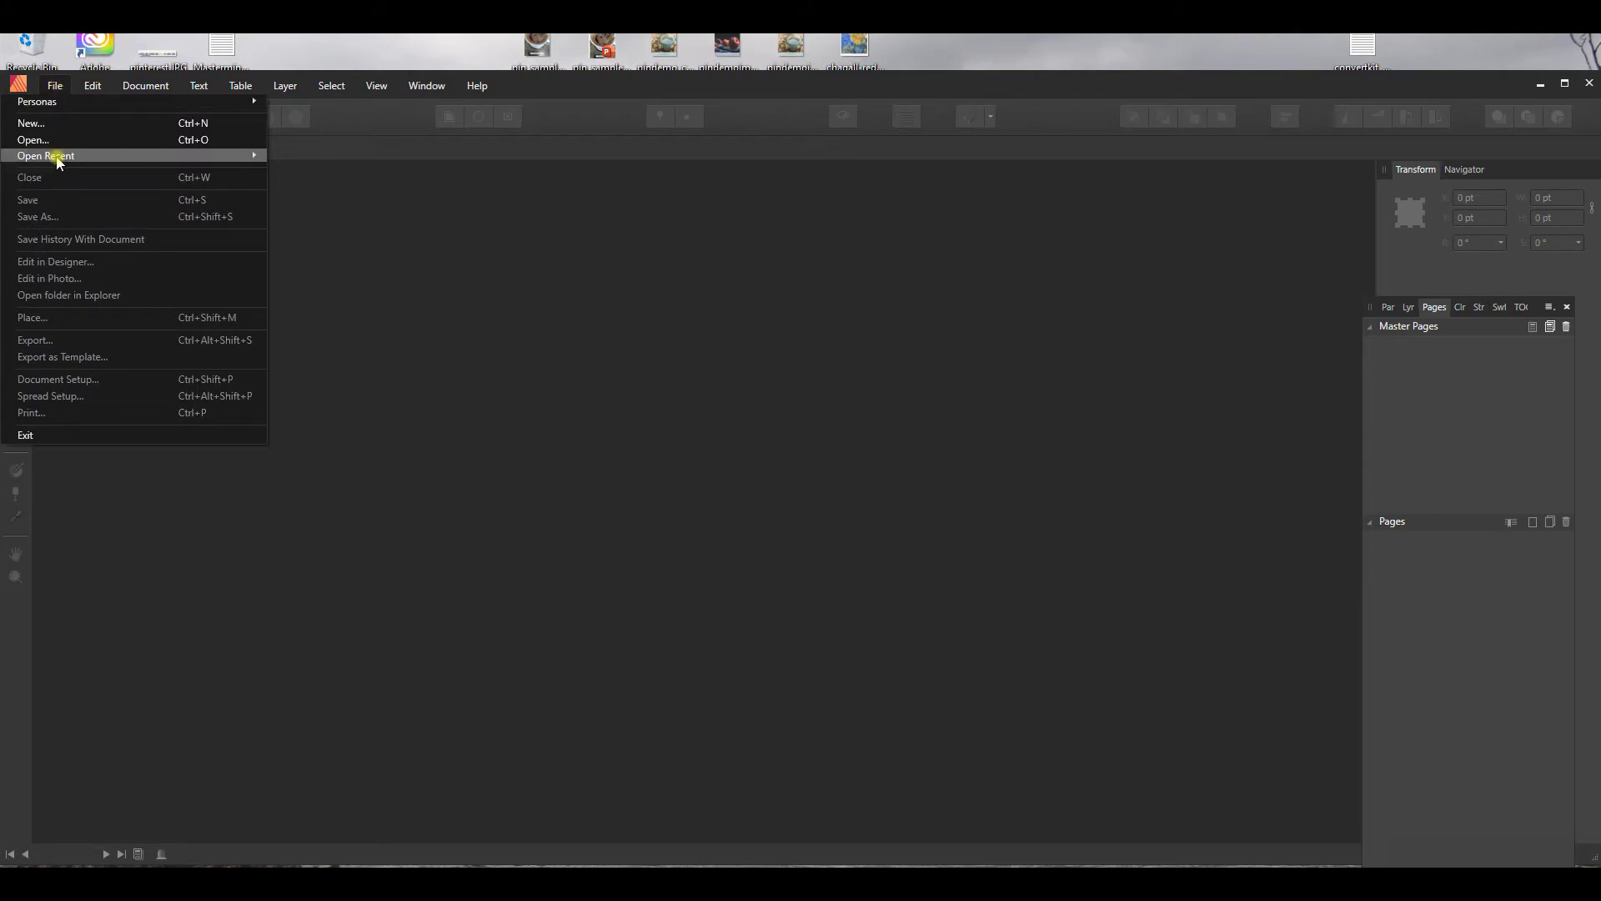
mouse_move(61, 160)
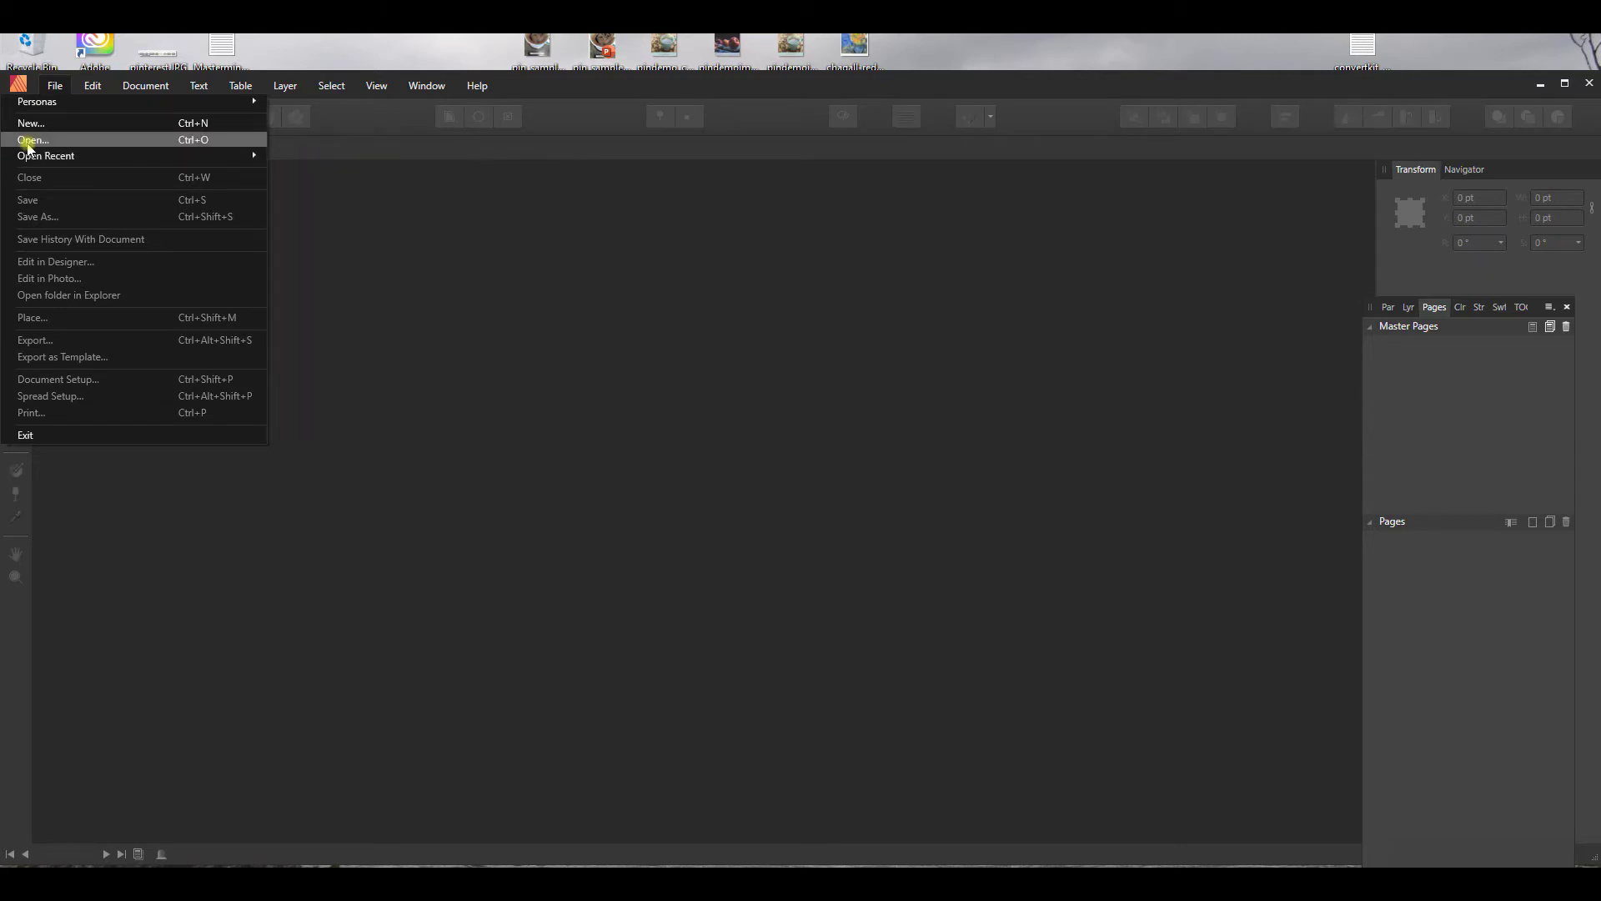
mouse_move(159, 159)
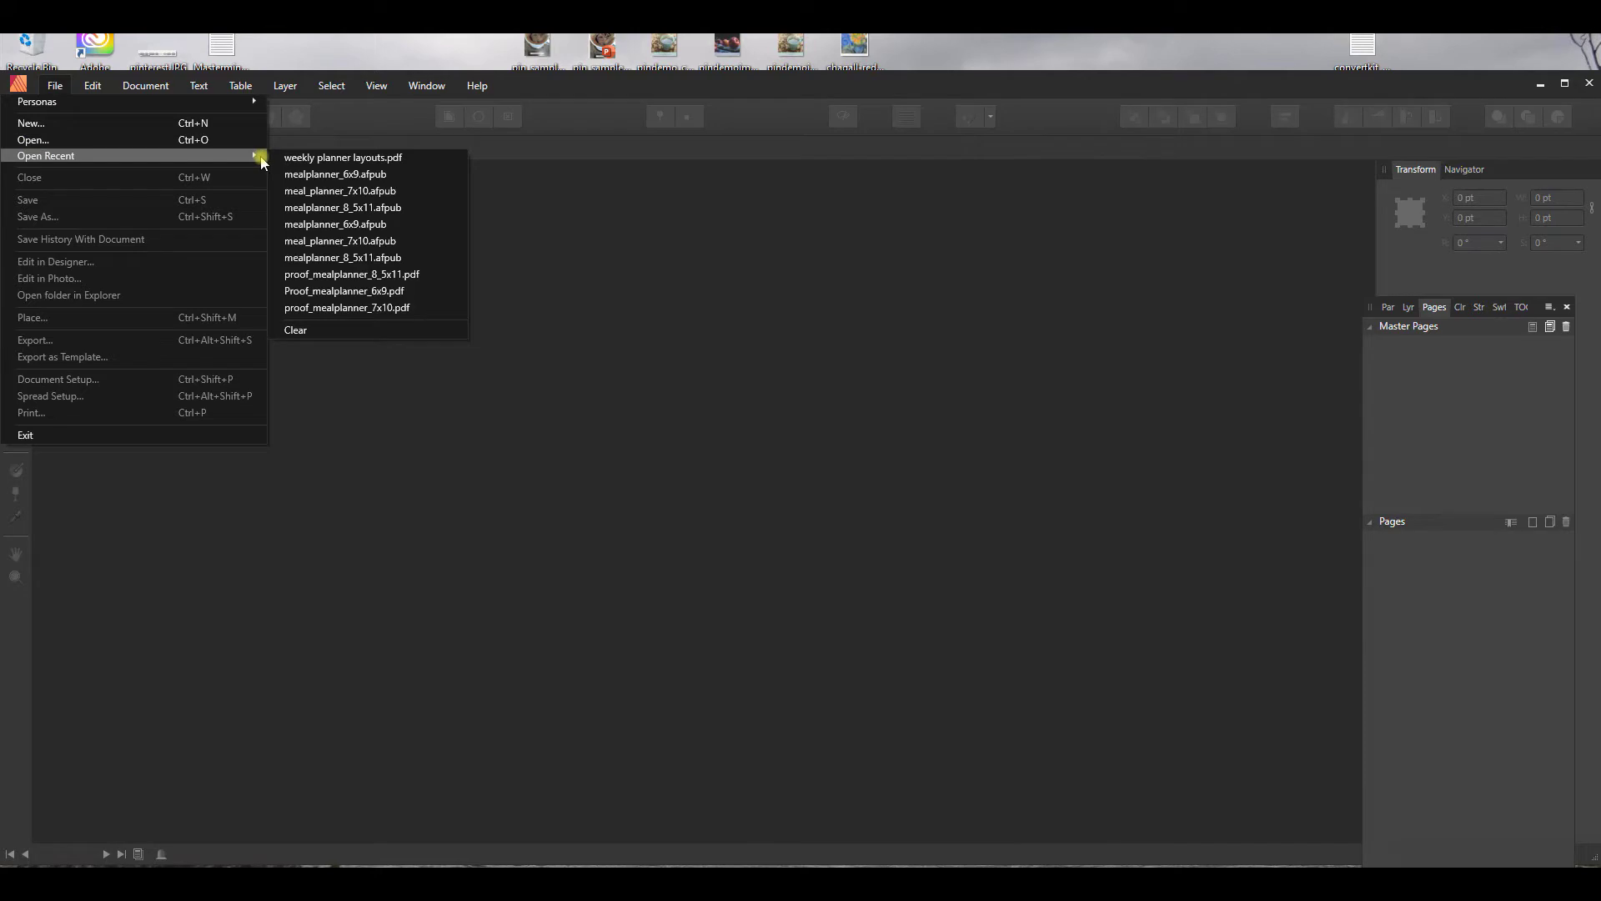
click(308, 159)
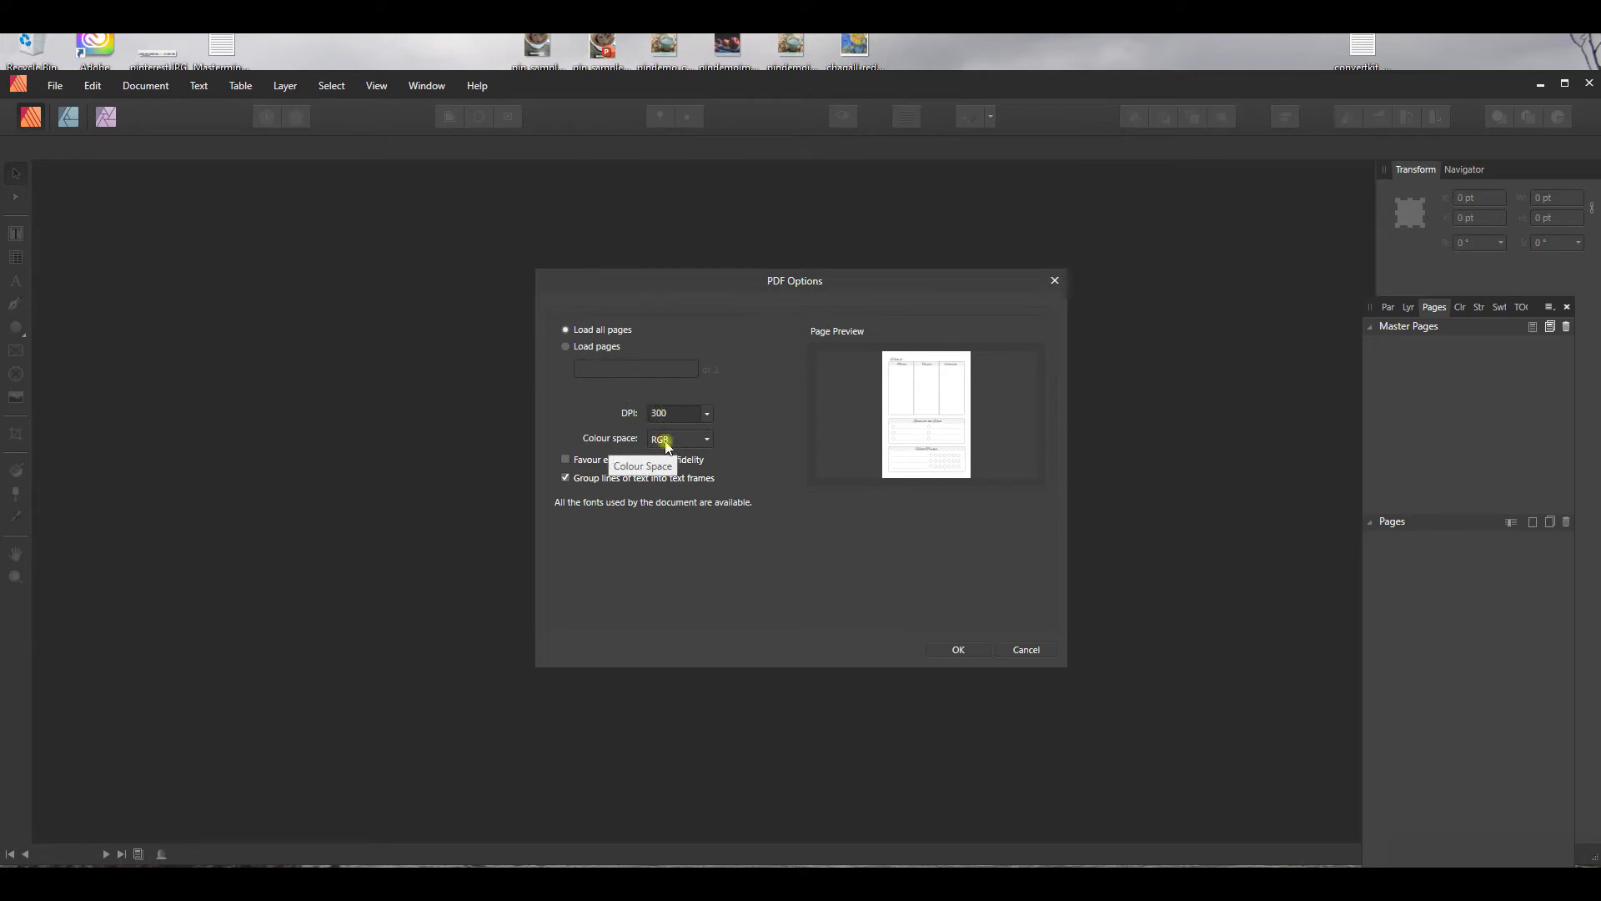
- Accept the PDF import settings (all pages, 300 DPI, RGB) and start adding a master page
click(955, 651)
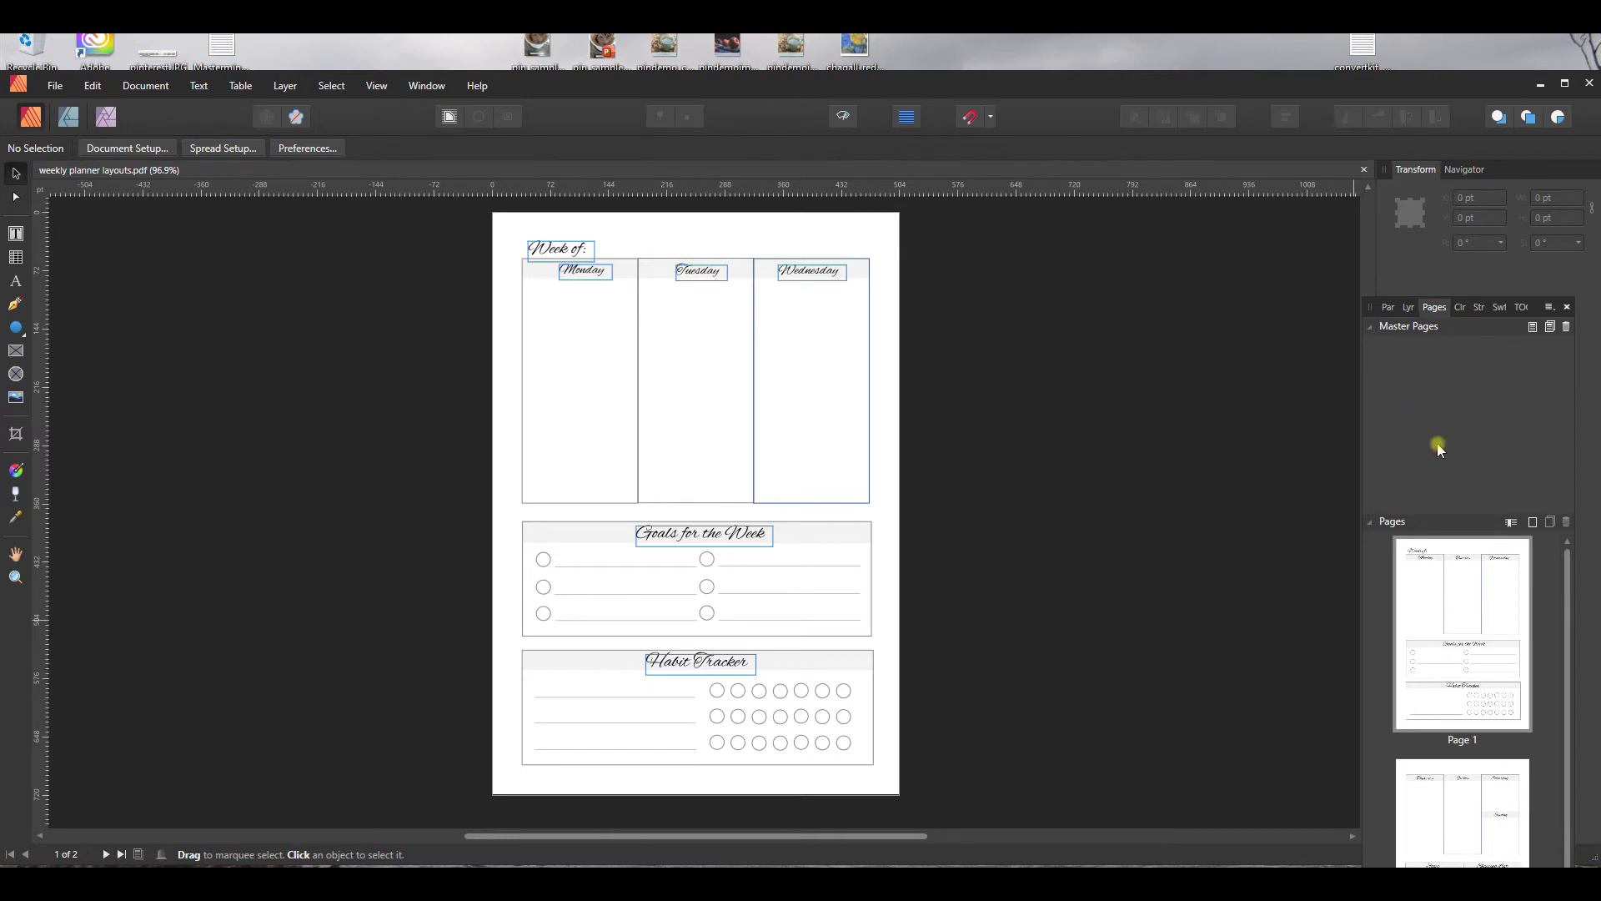
click(1533, 327)
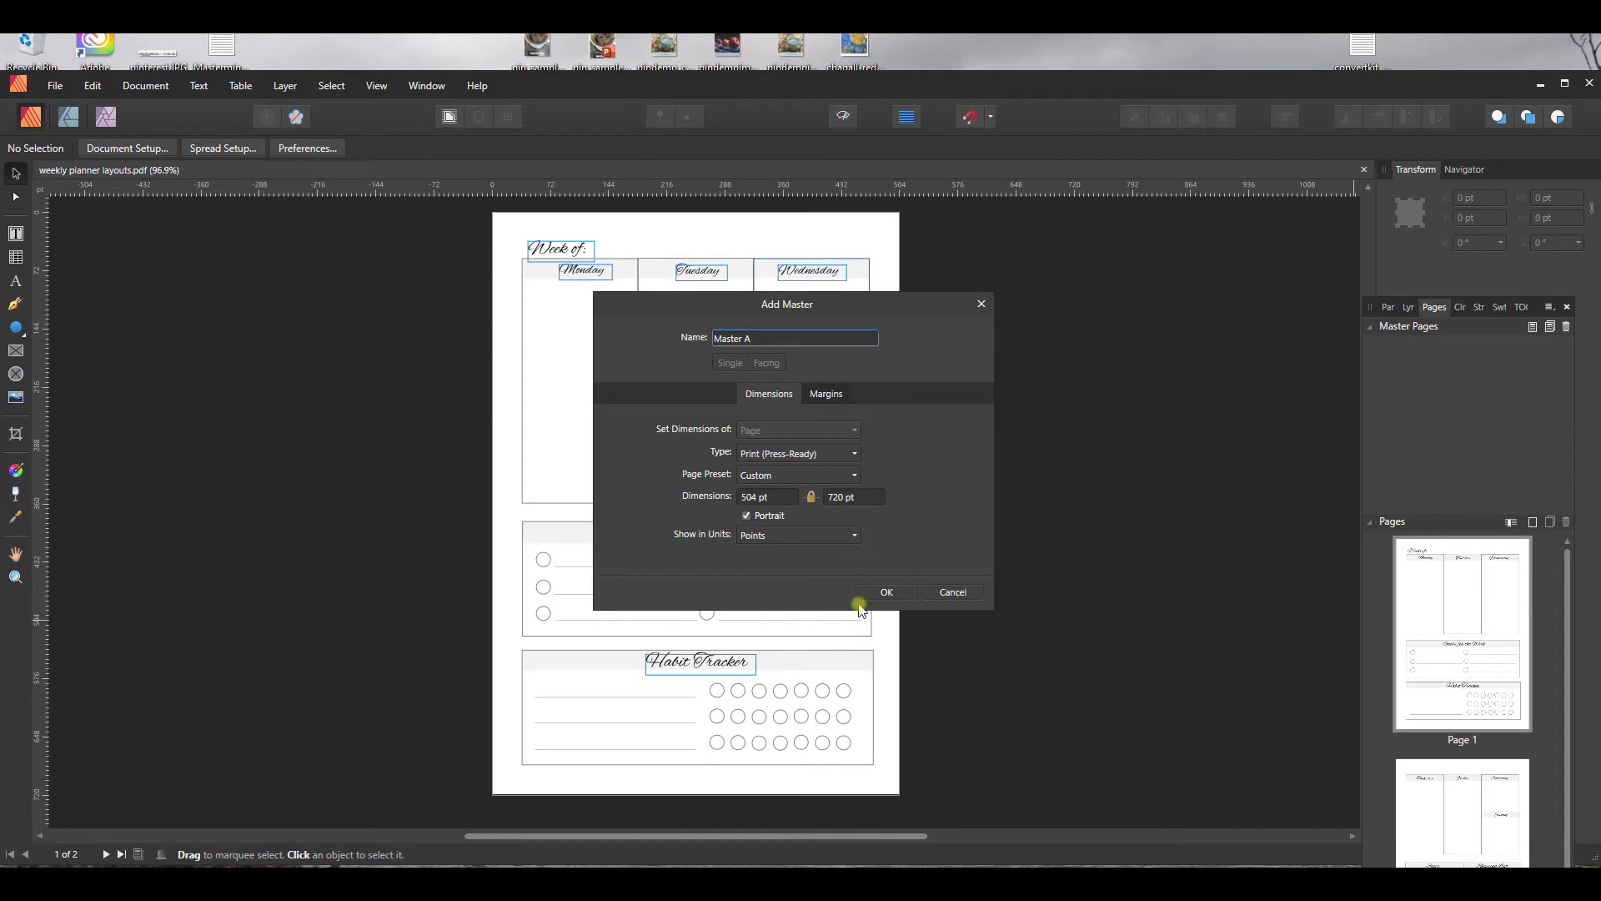
- Confirm Master A at 504 × 720 pt, then return to Page 1
click(885, 592)
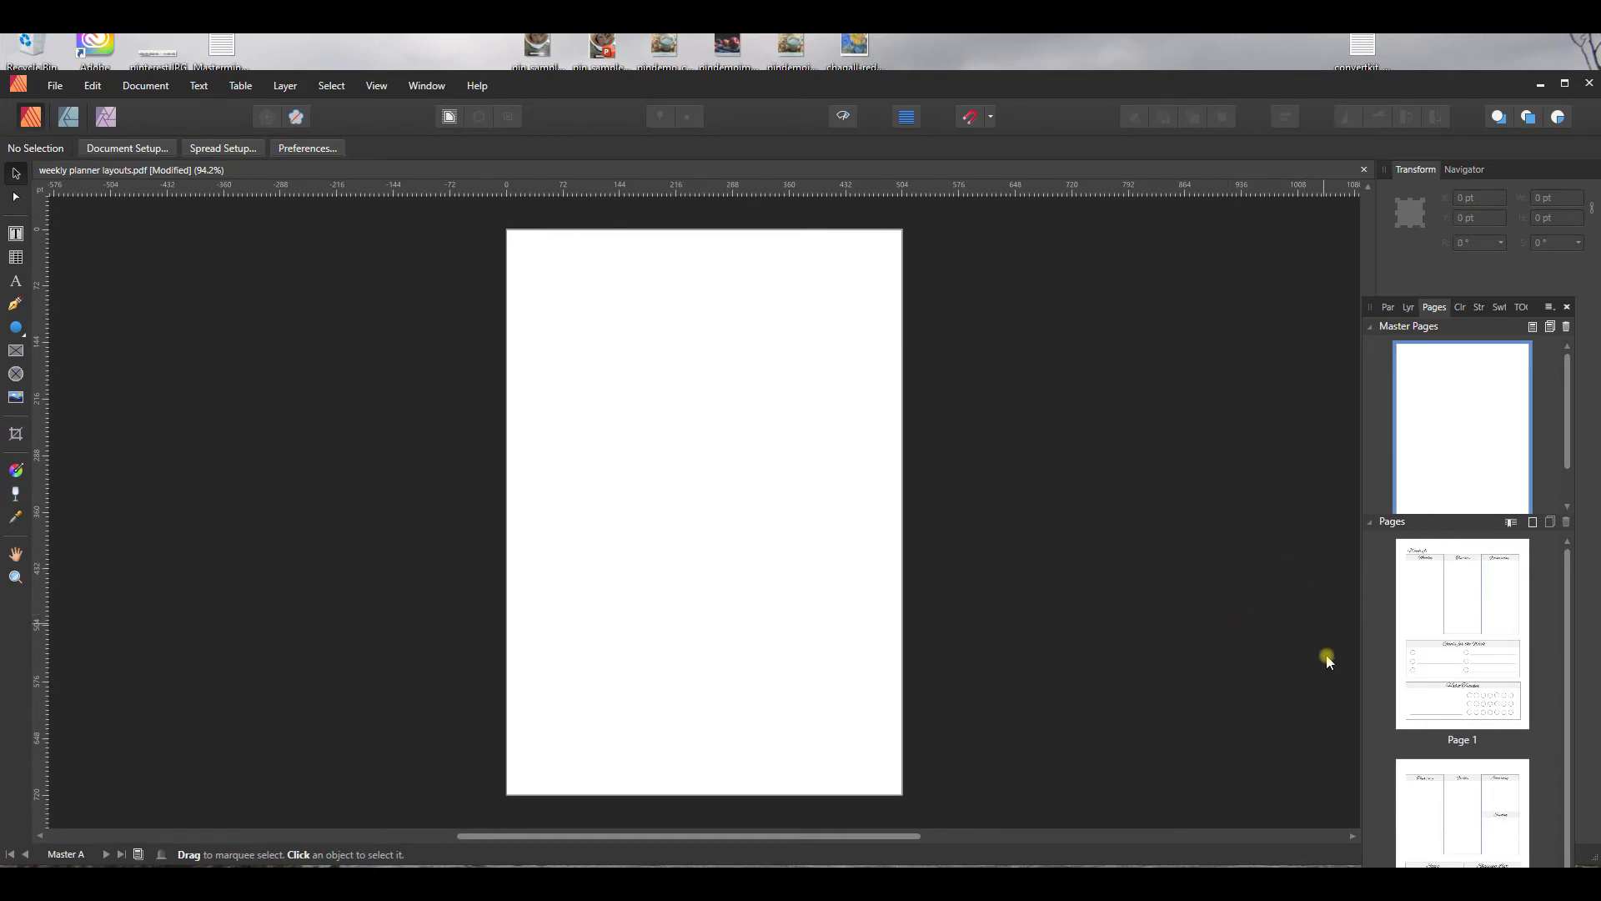
click(1442, 634)
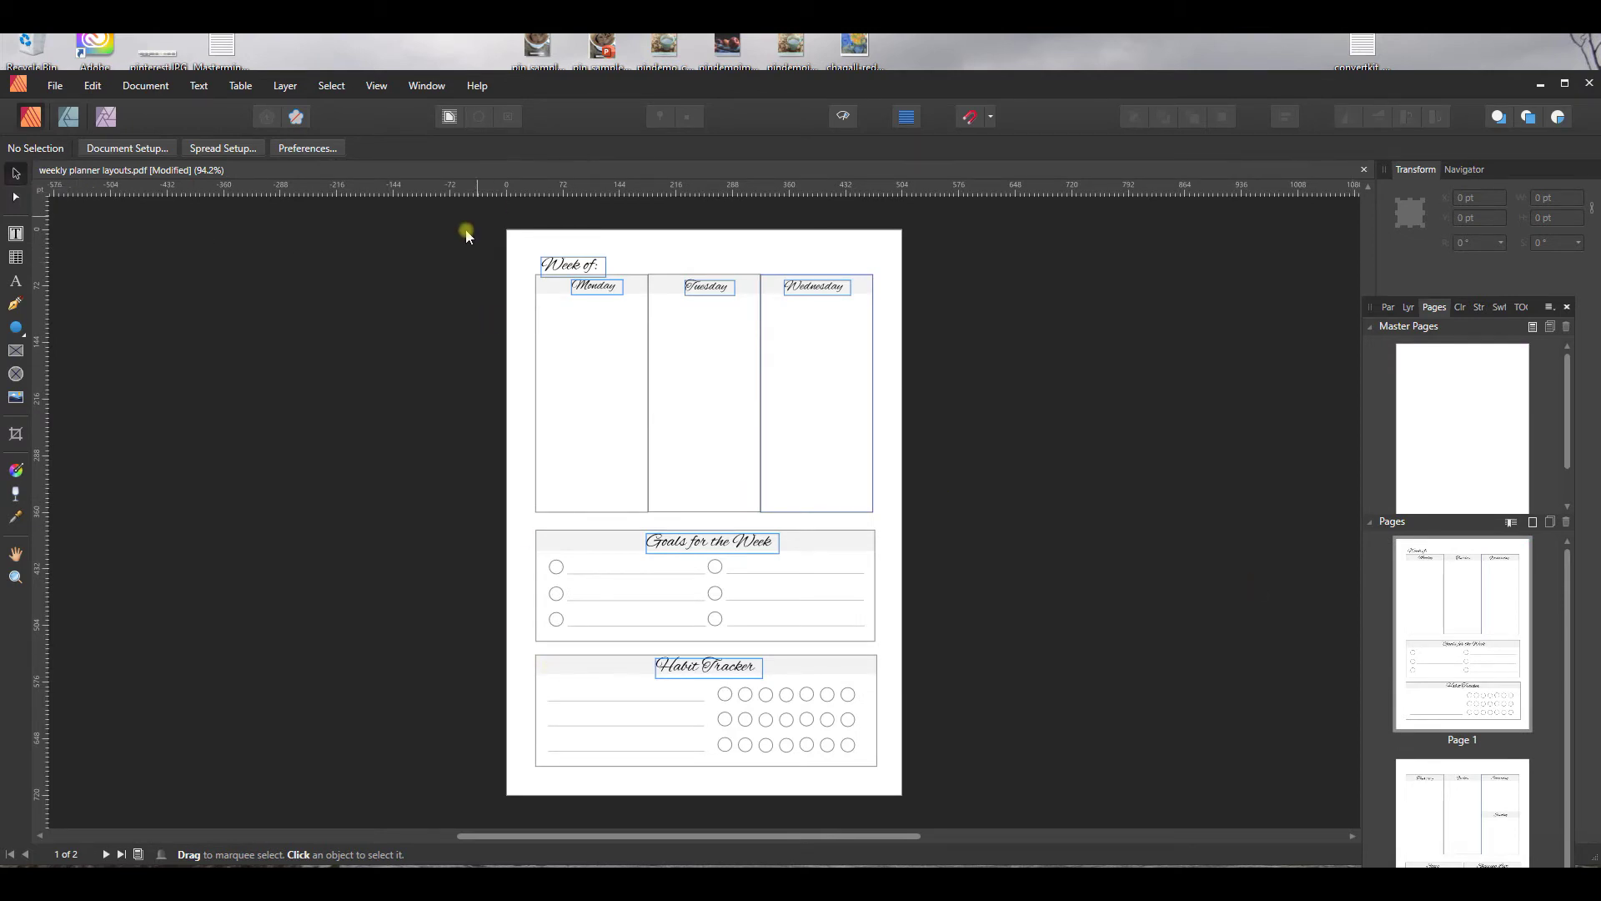
- Copy every object on Page 1, paste them onto Master A, then deselect
drag(462, 204, 931, 799)
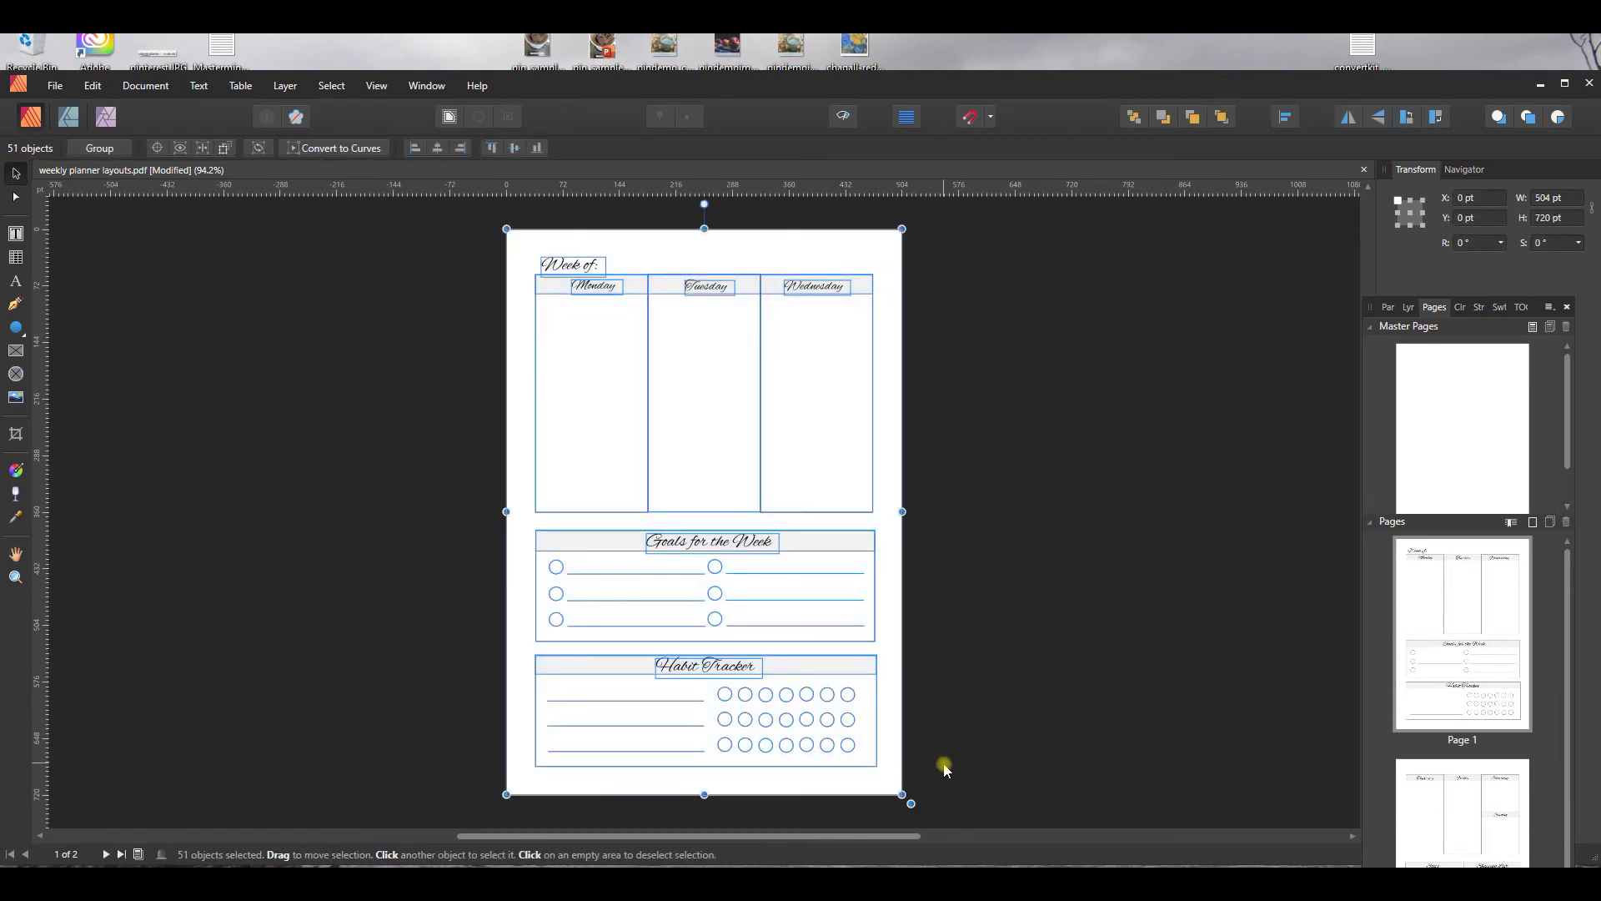
key(ctrl+c)
click(89, 86)
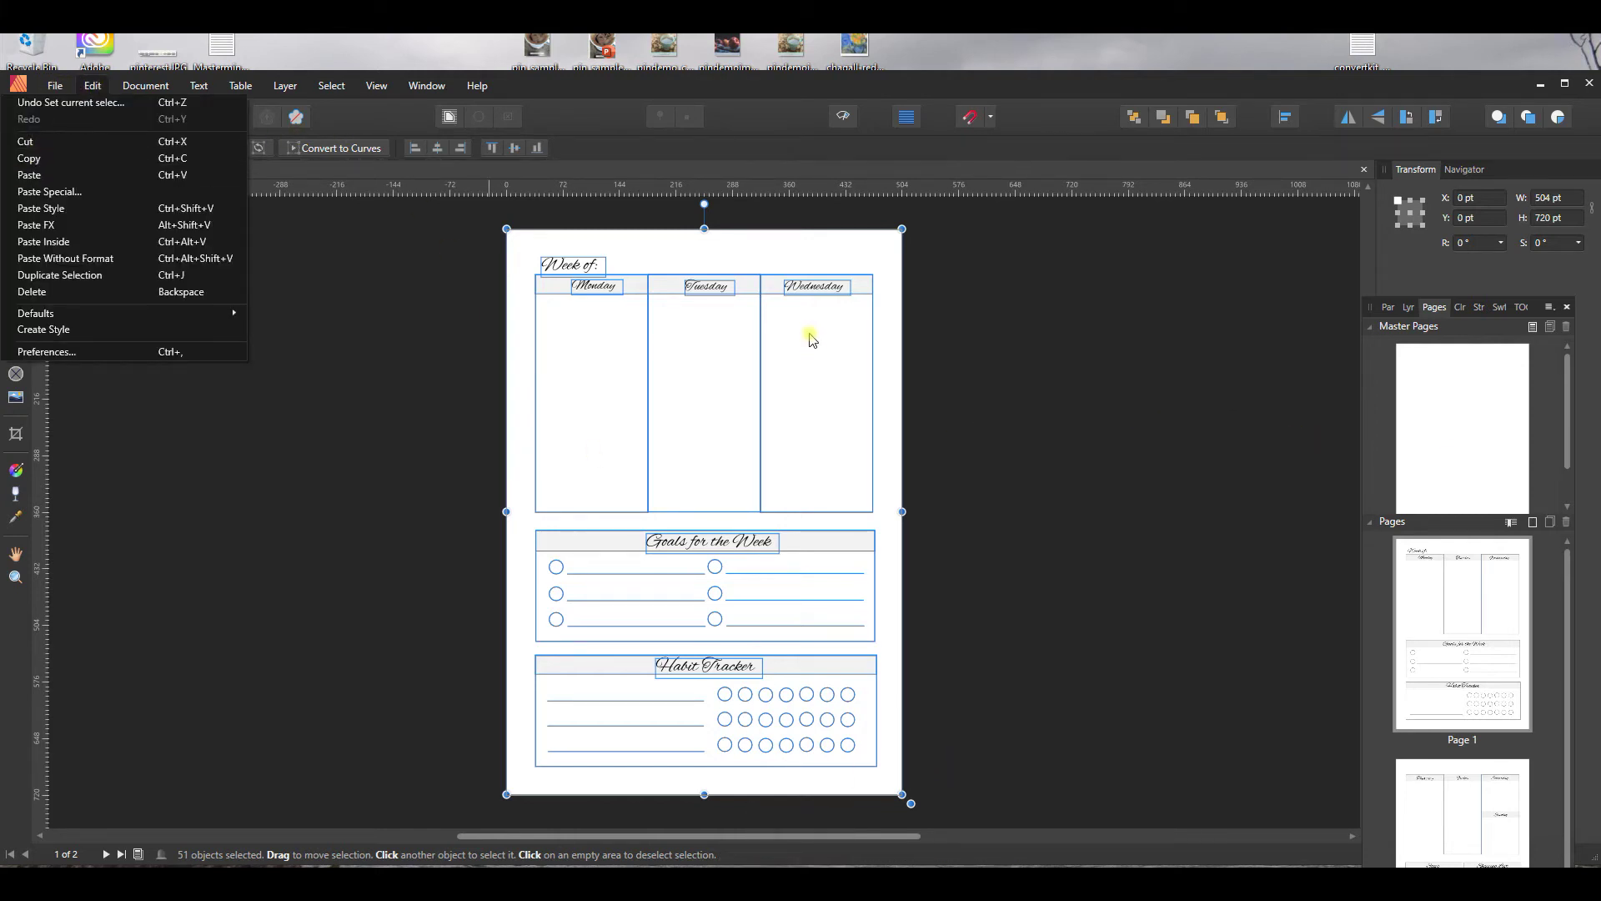
click(1473, 409)
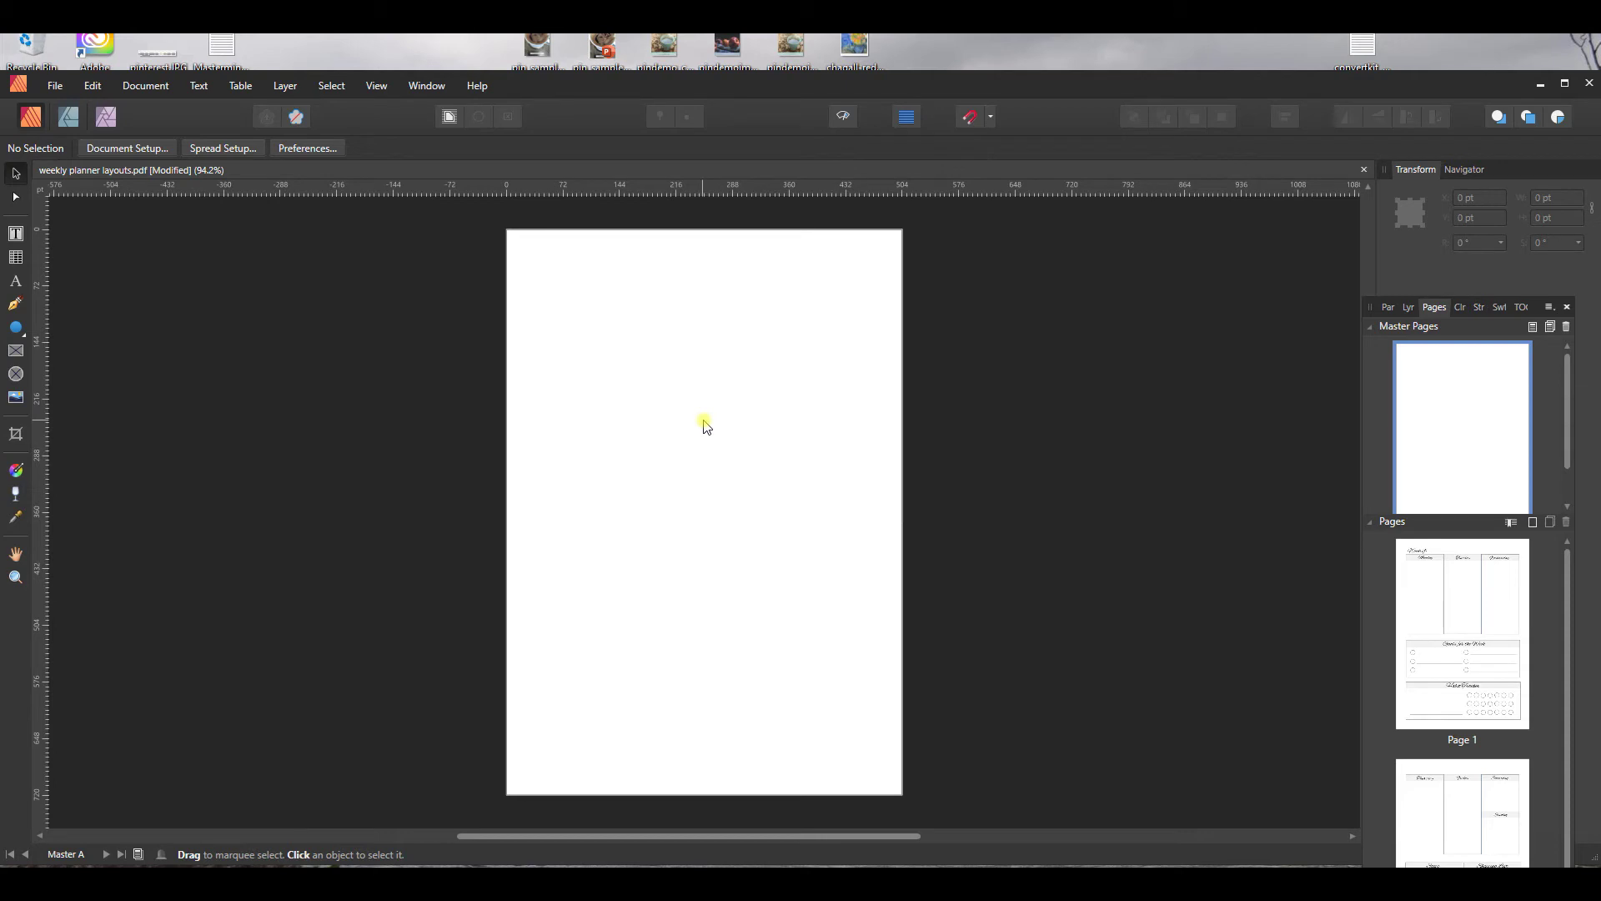
key(ctrl+v)
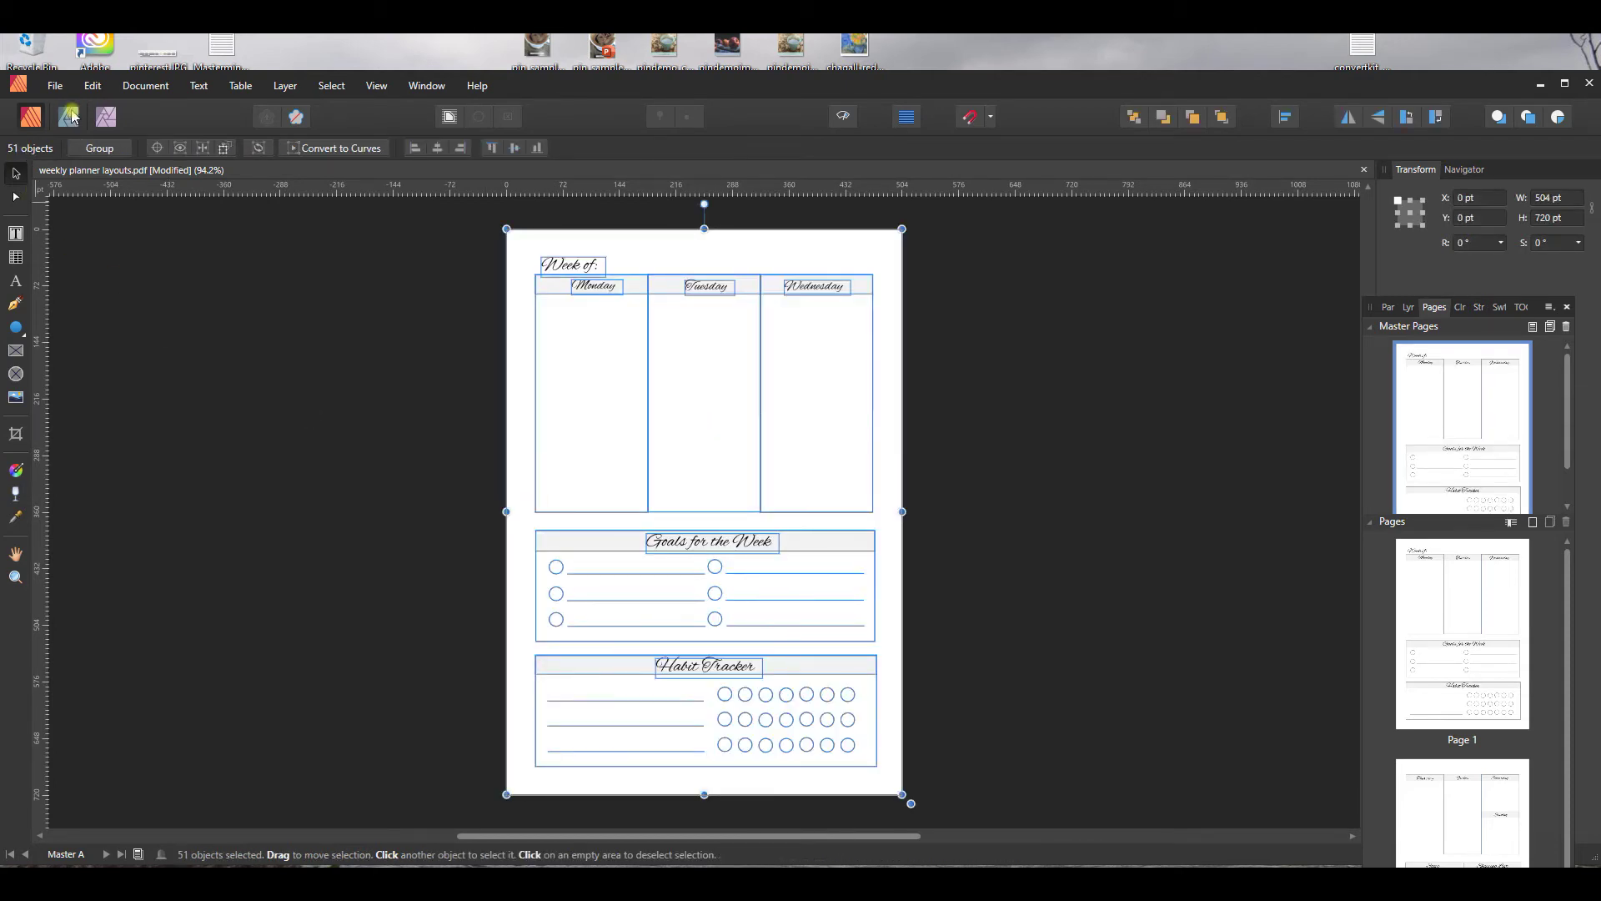
click(91, 86)
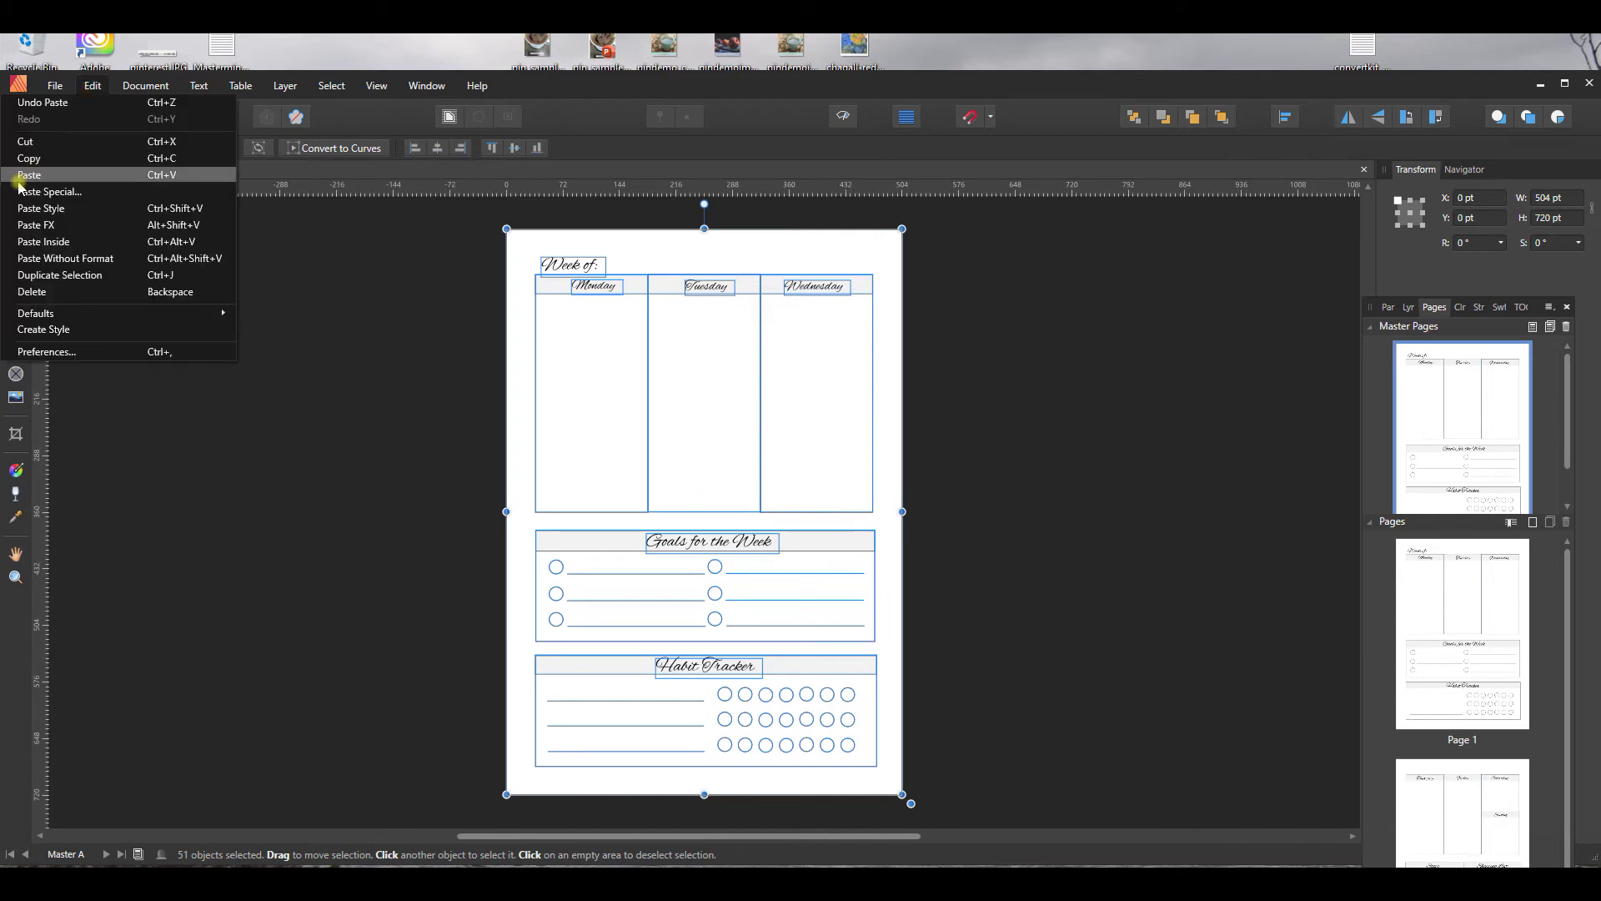
click(1076, 488)
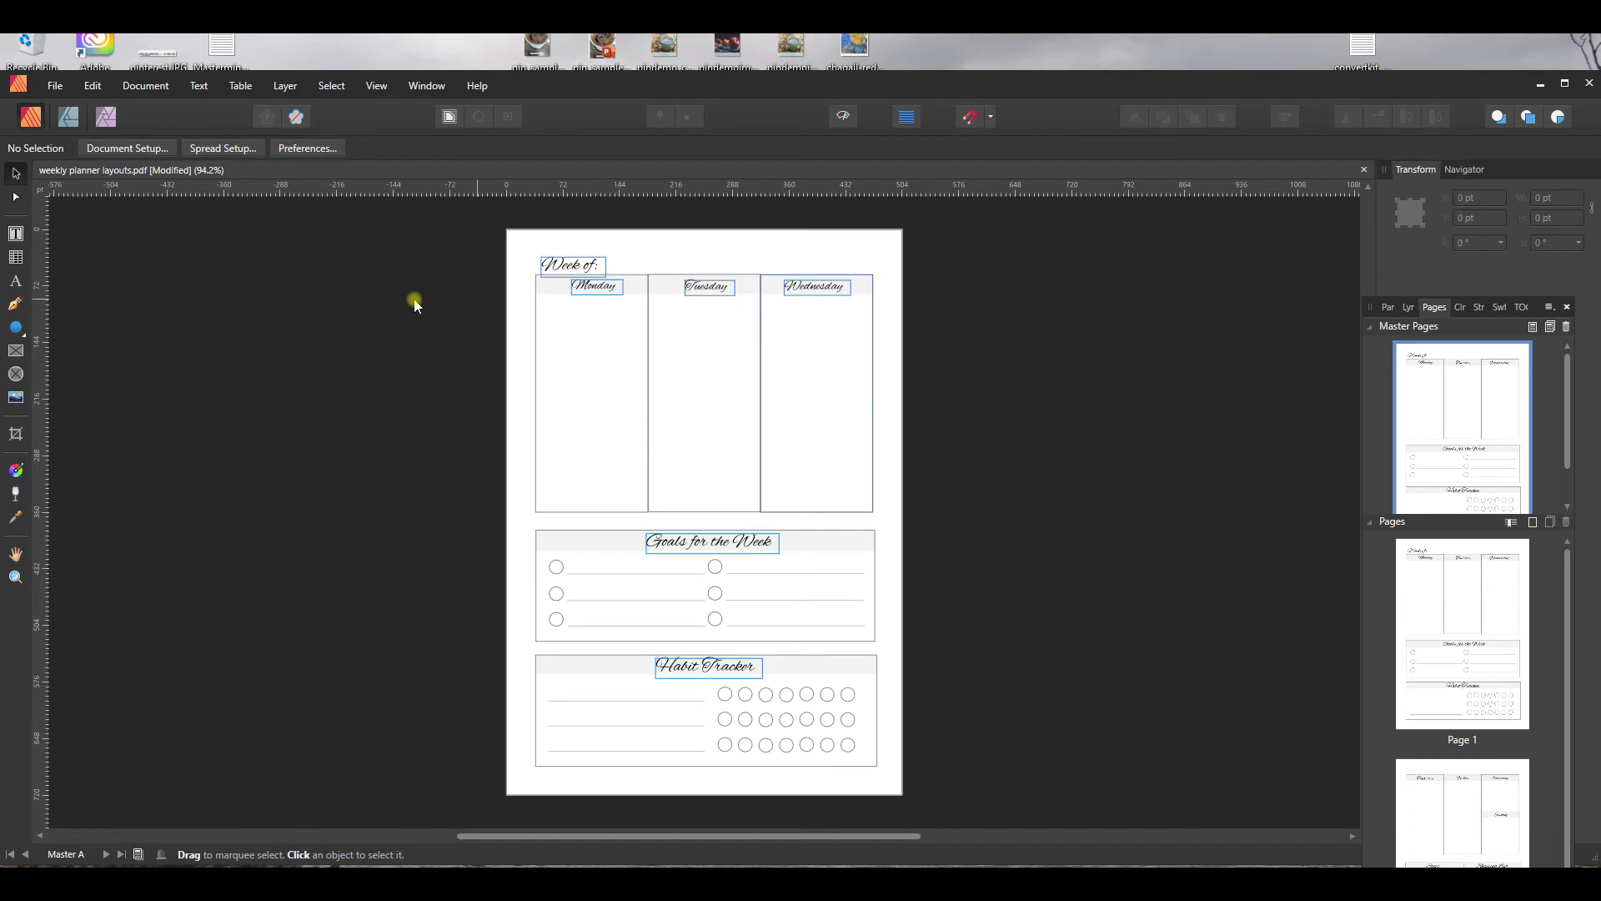
click(576, 267)
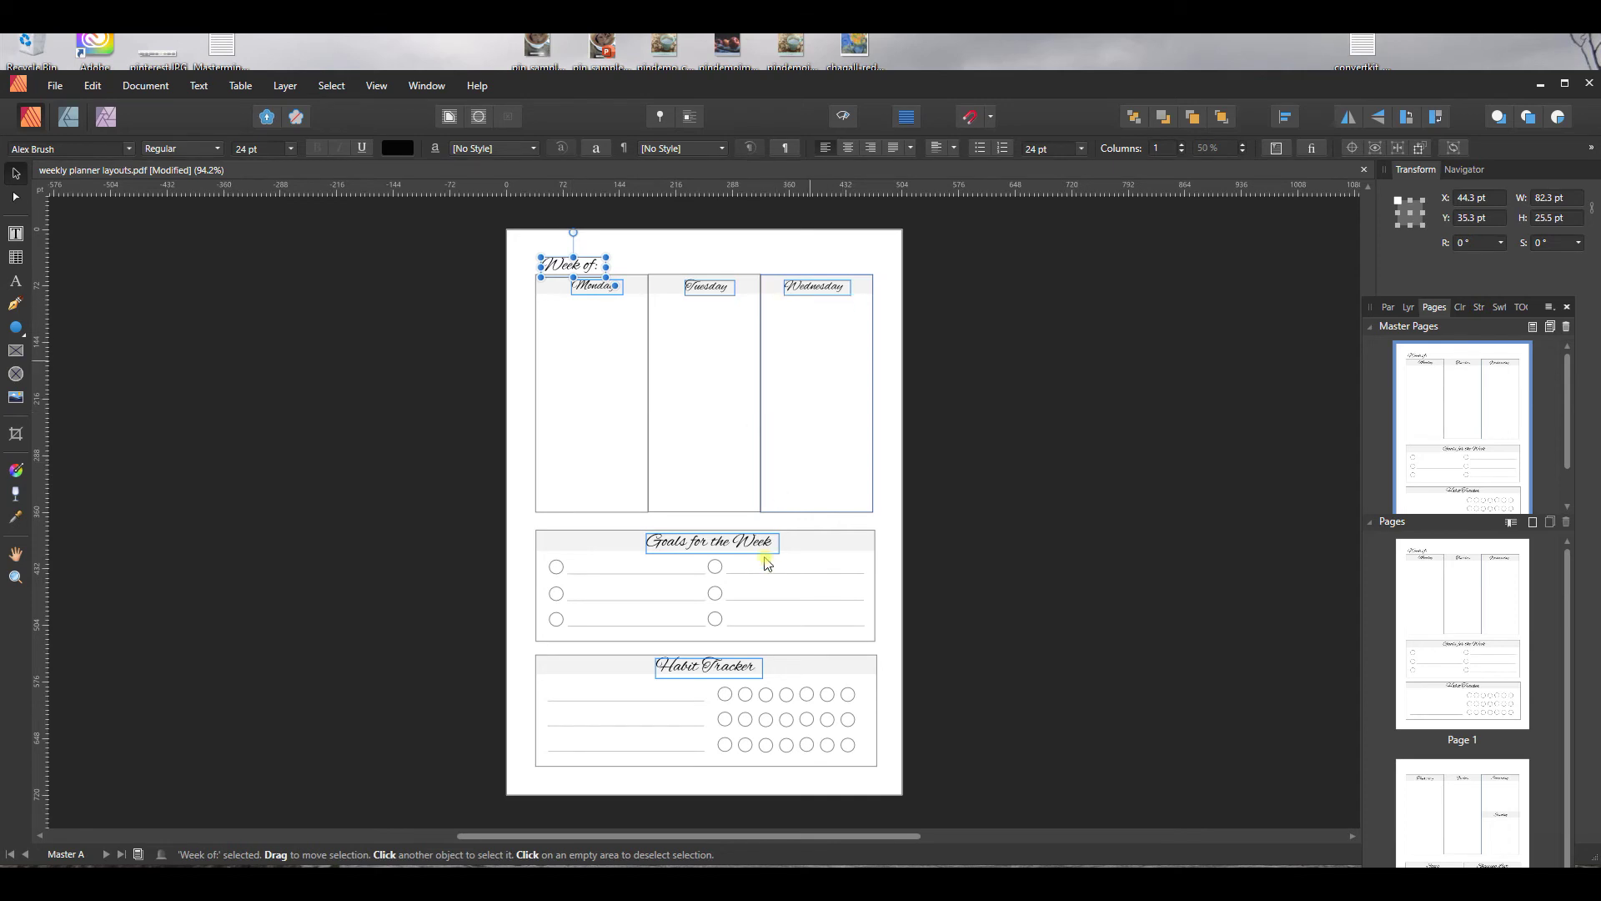
click(542, 258)
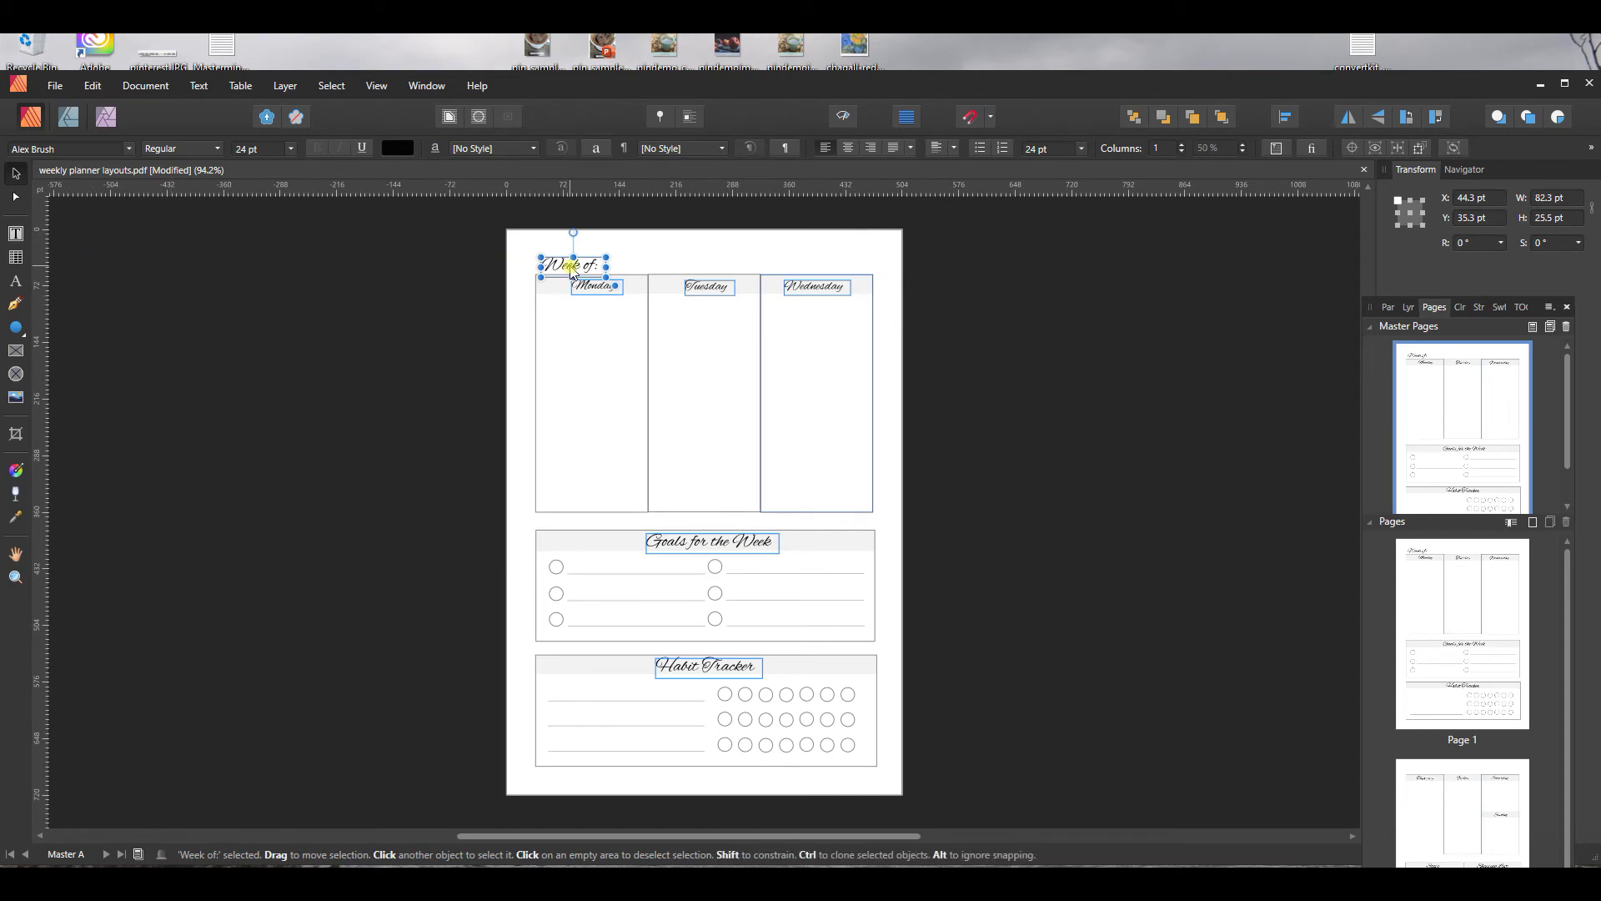
click(15, 234)
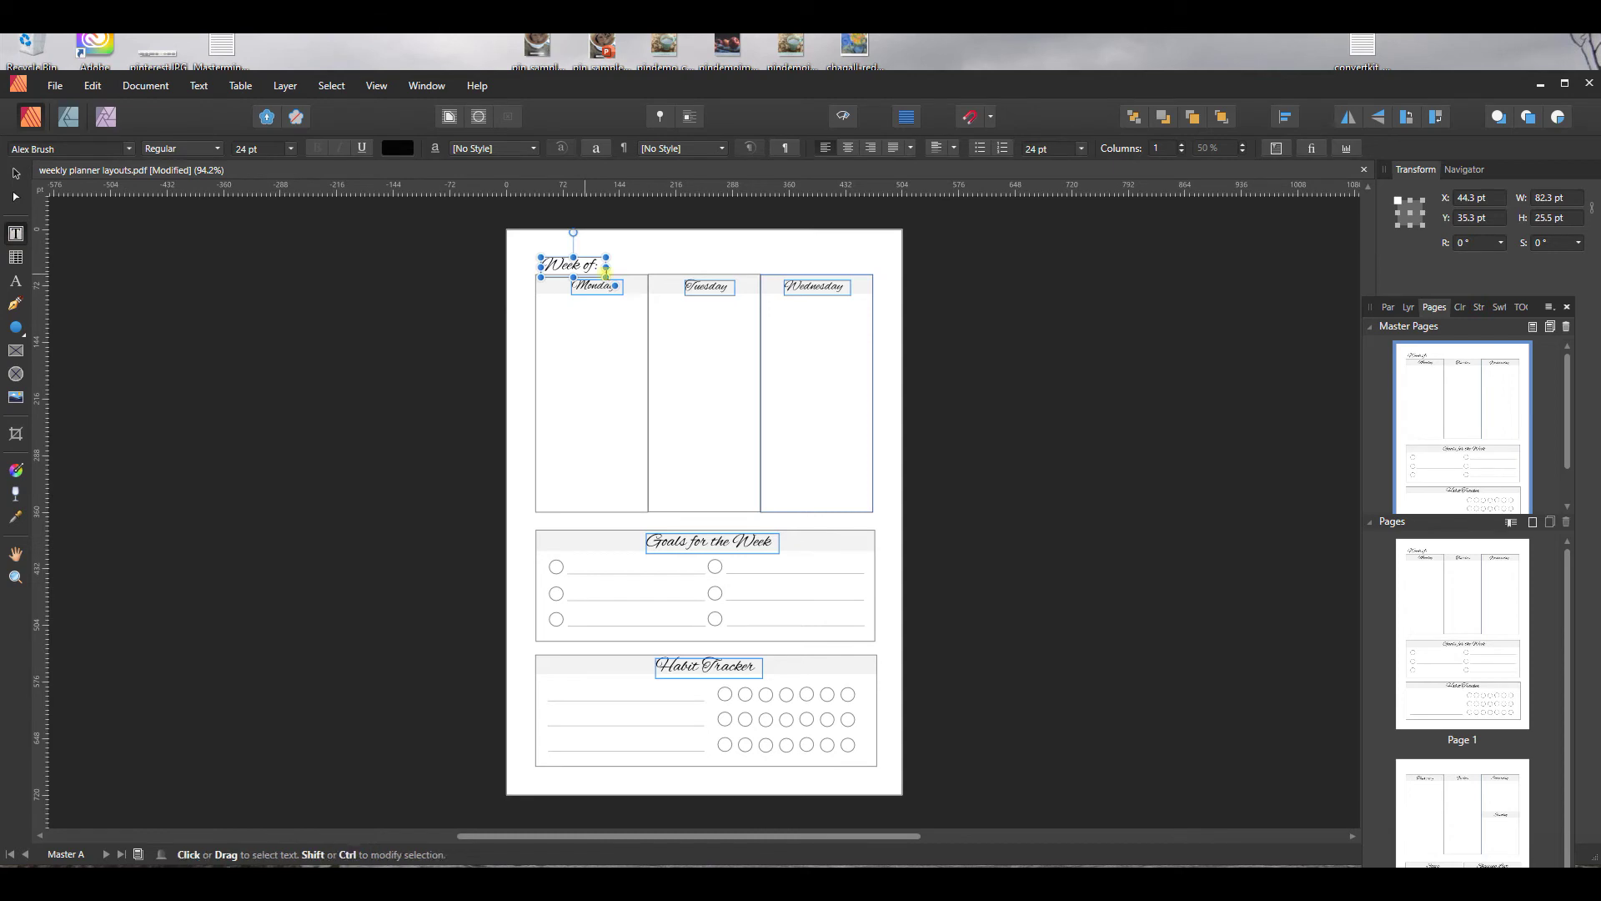
drag(538, 265, 587, 261)
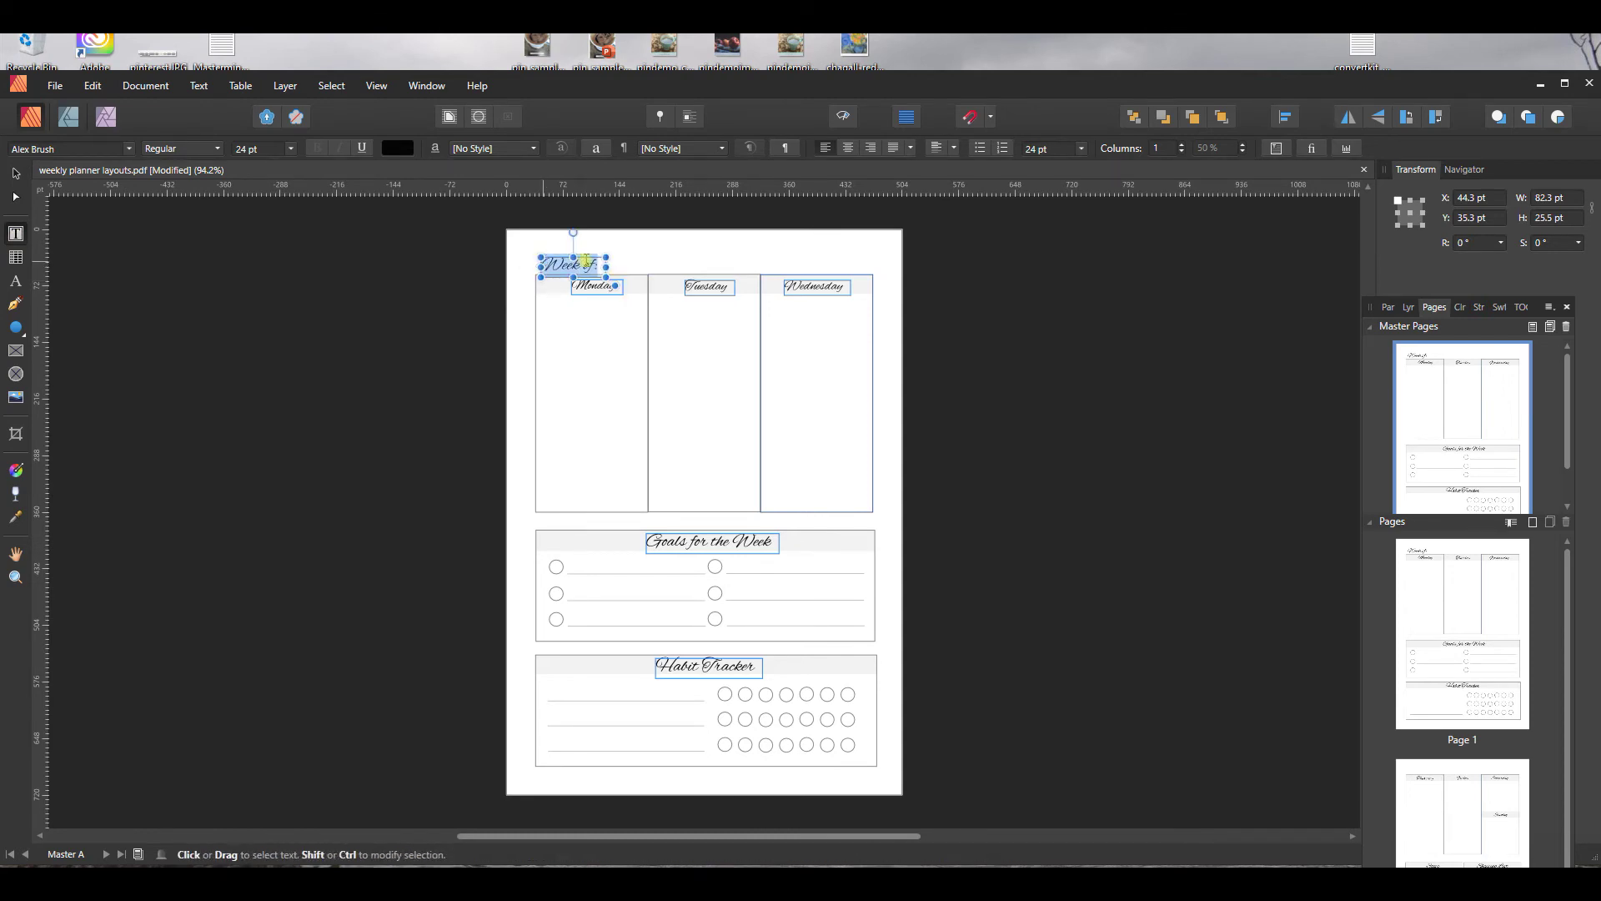
click(291, 150)
click(266, 224)
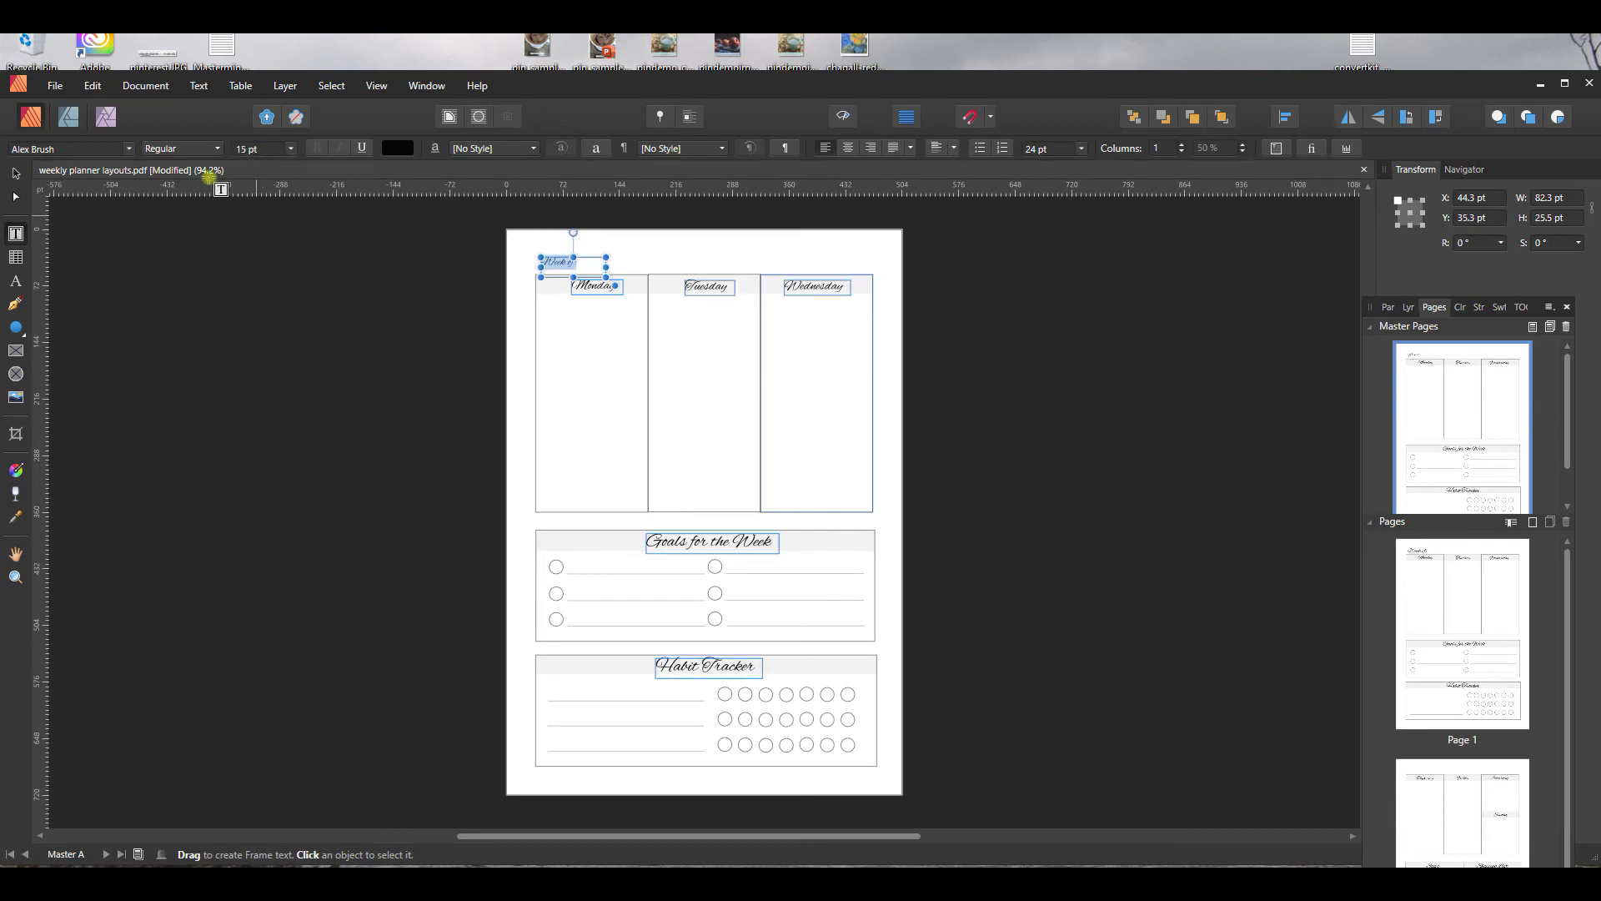
click(130, 149)
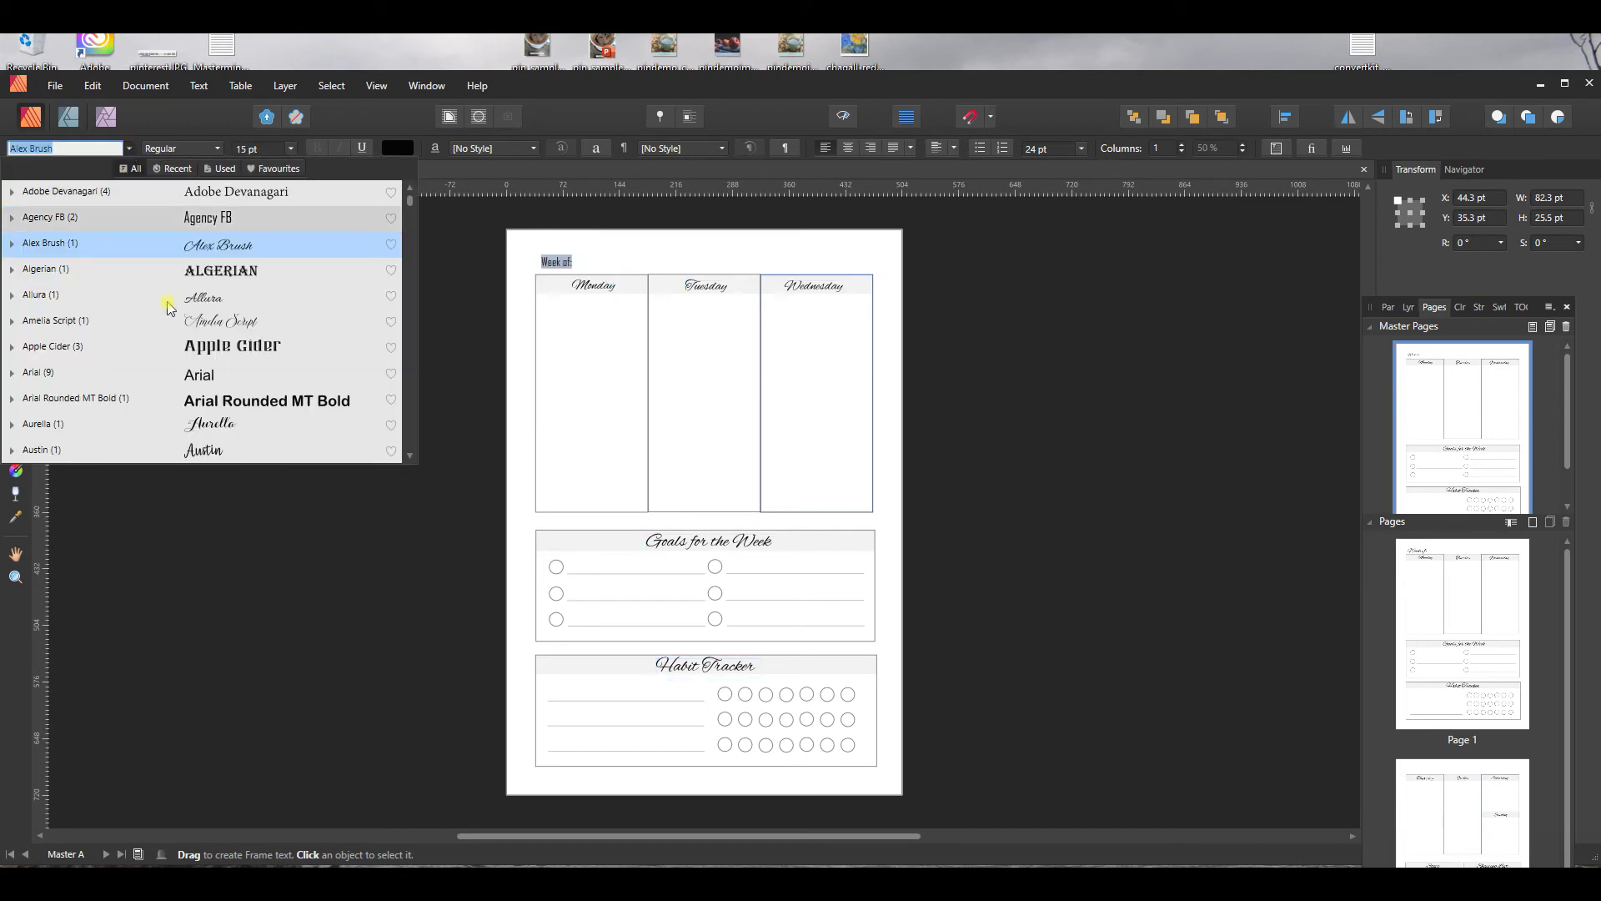
click(225, 401)
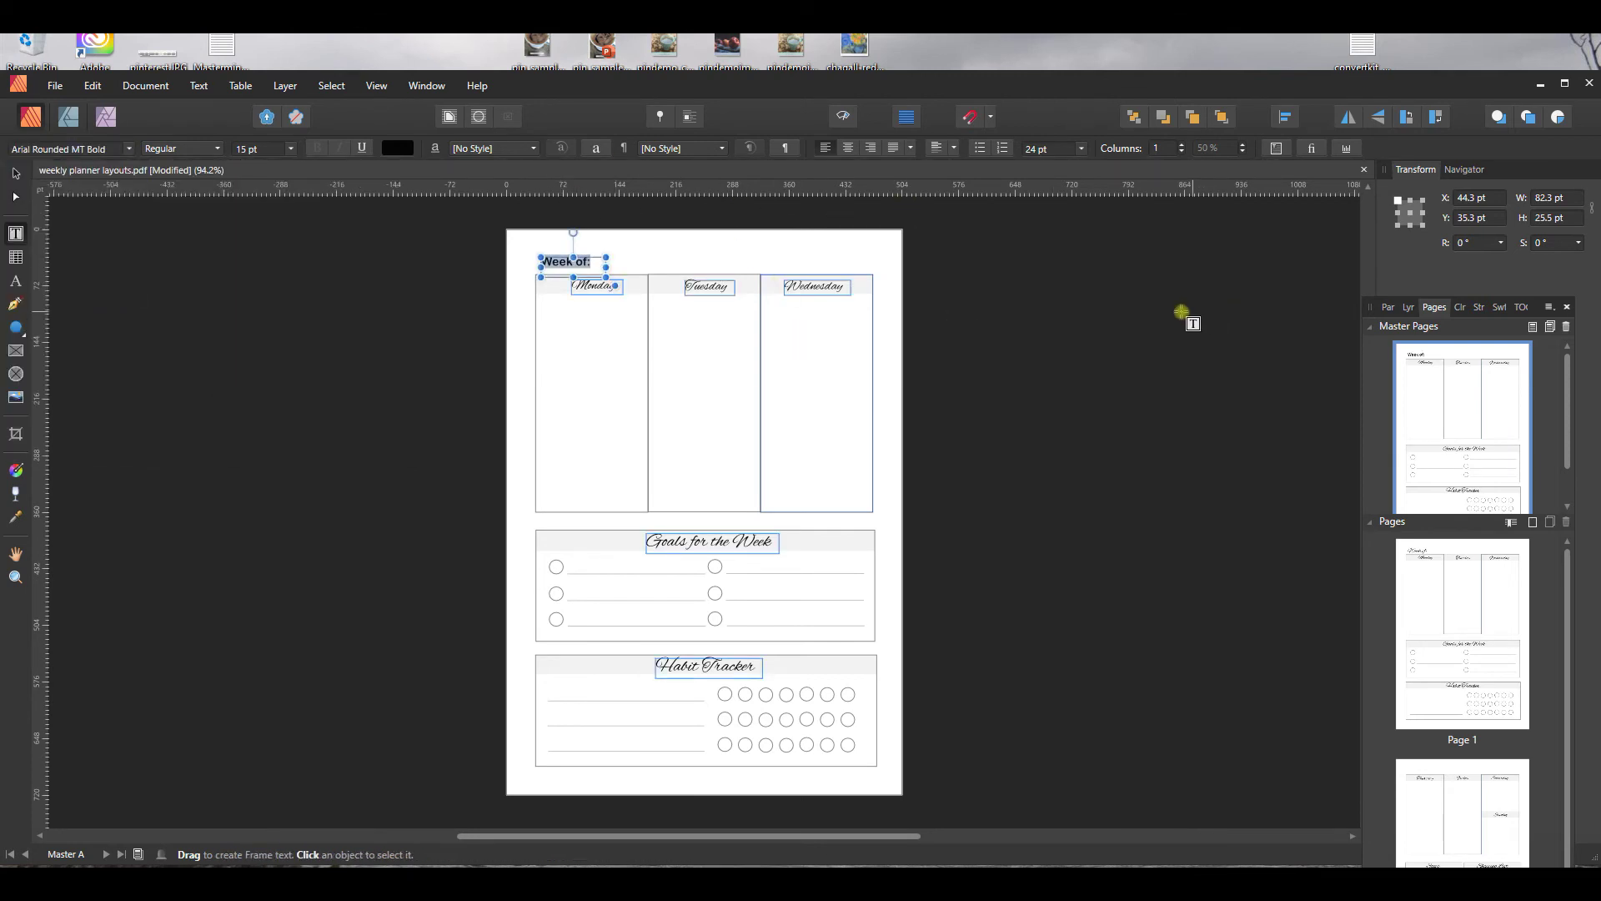
key(ctrl+z)
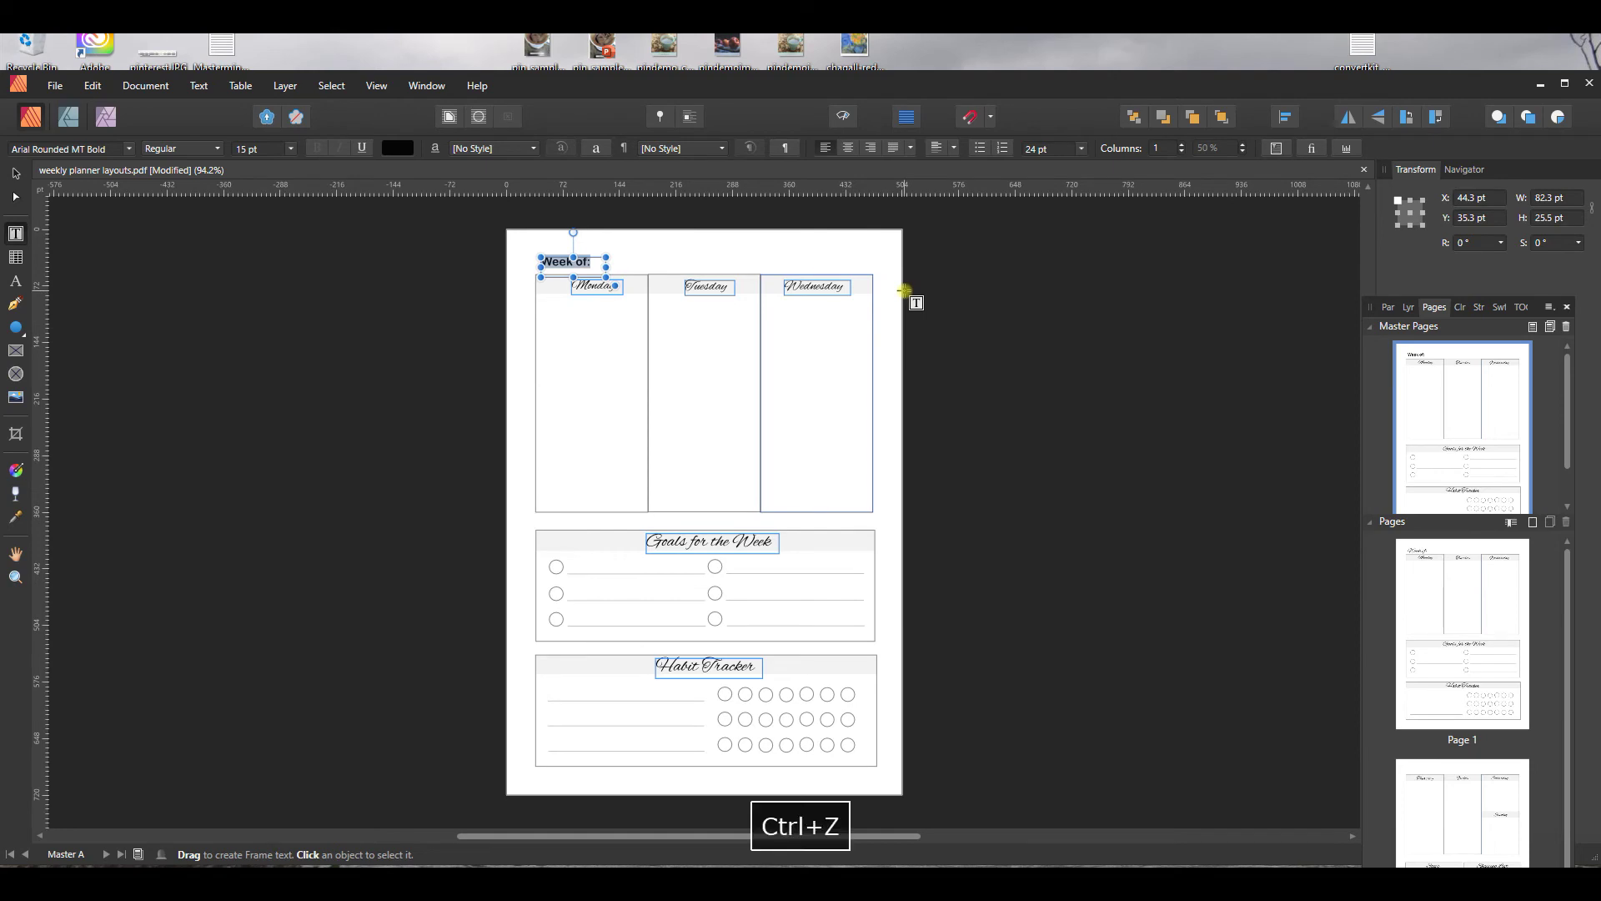
key(Escape)
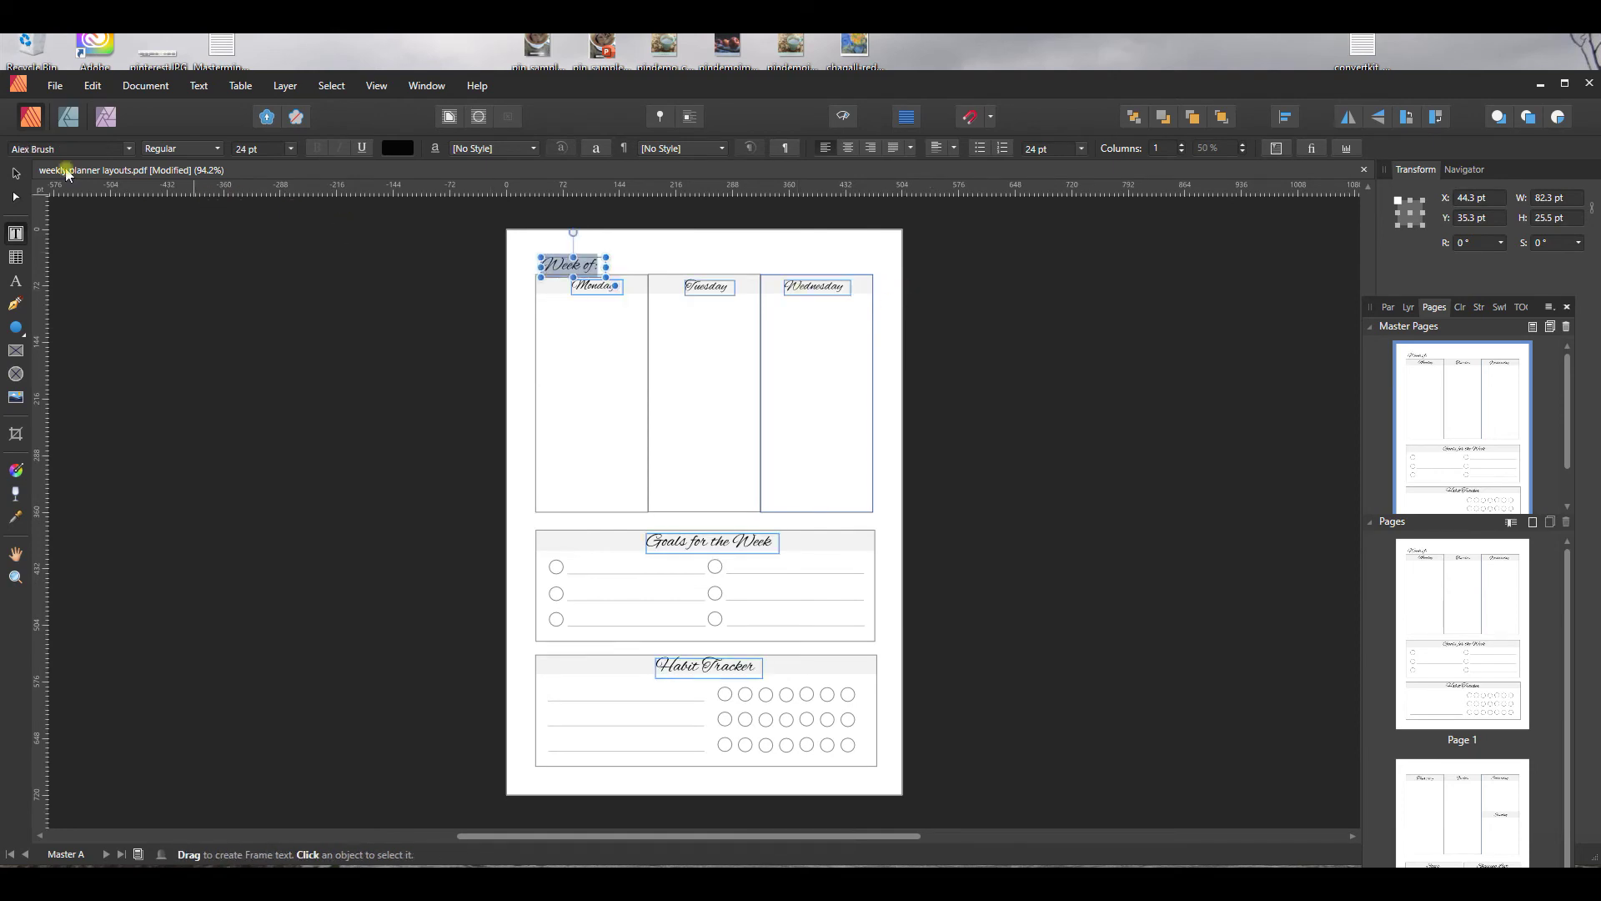
click(15, 172)
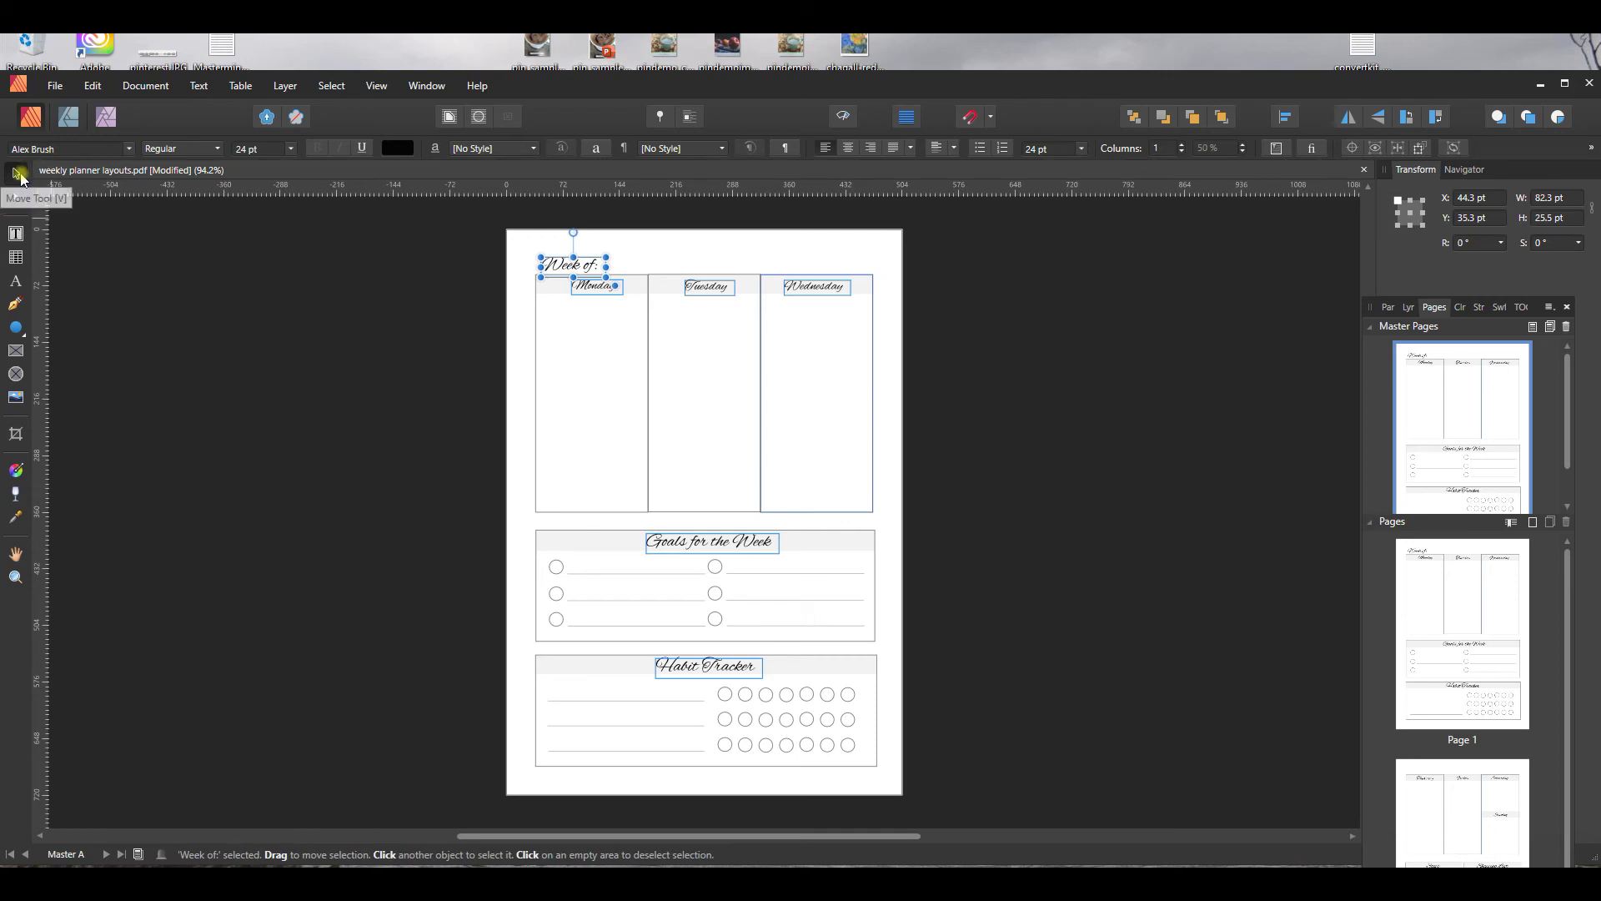
click(872, 498)
mouse_move(819, 513)
mouse_down()
mouse_move(819, 415)
mouse_move(812, 506)
mouse_up()
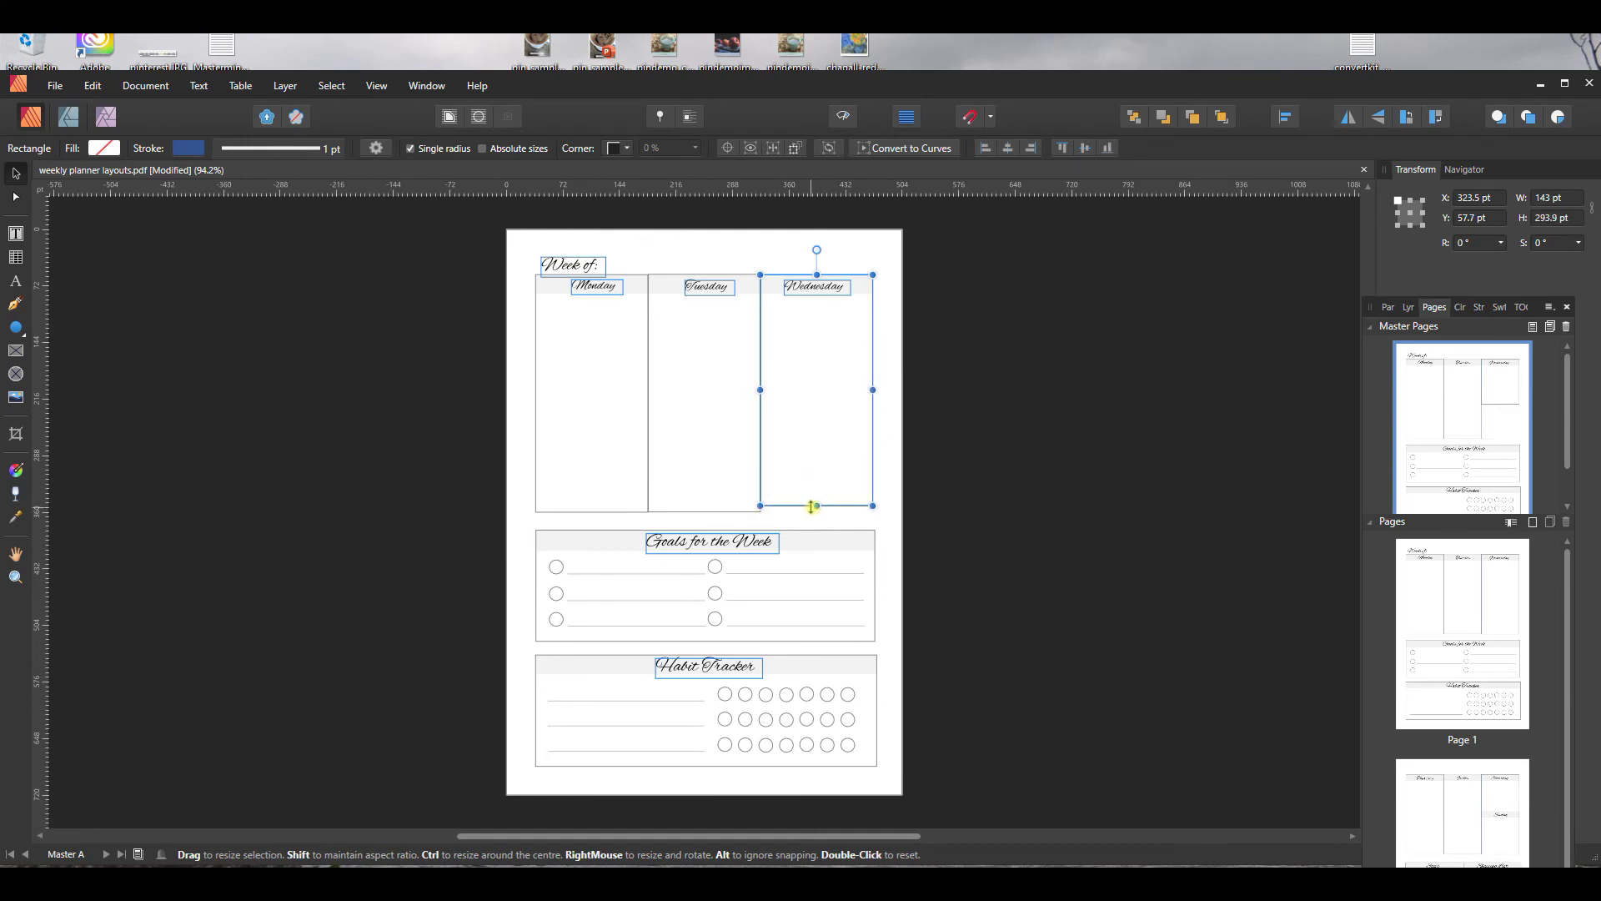
key(ctrl+z)
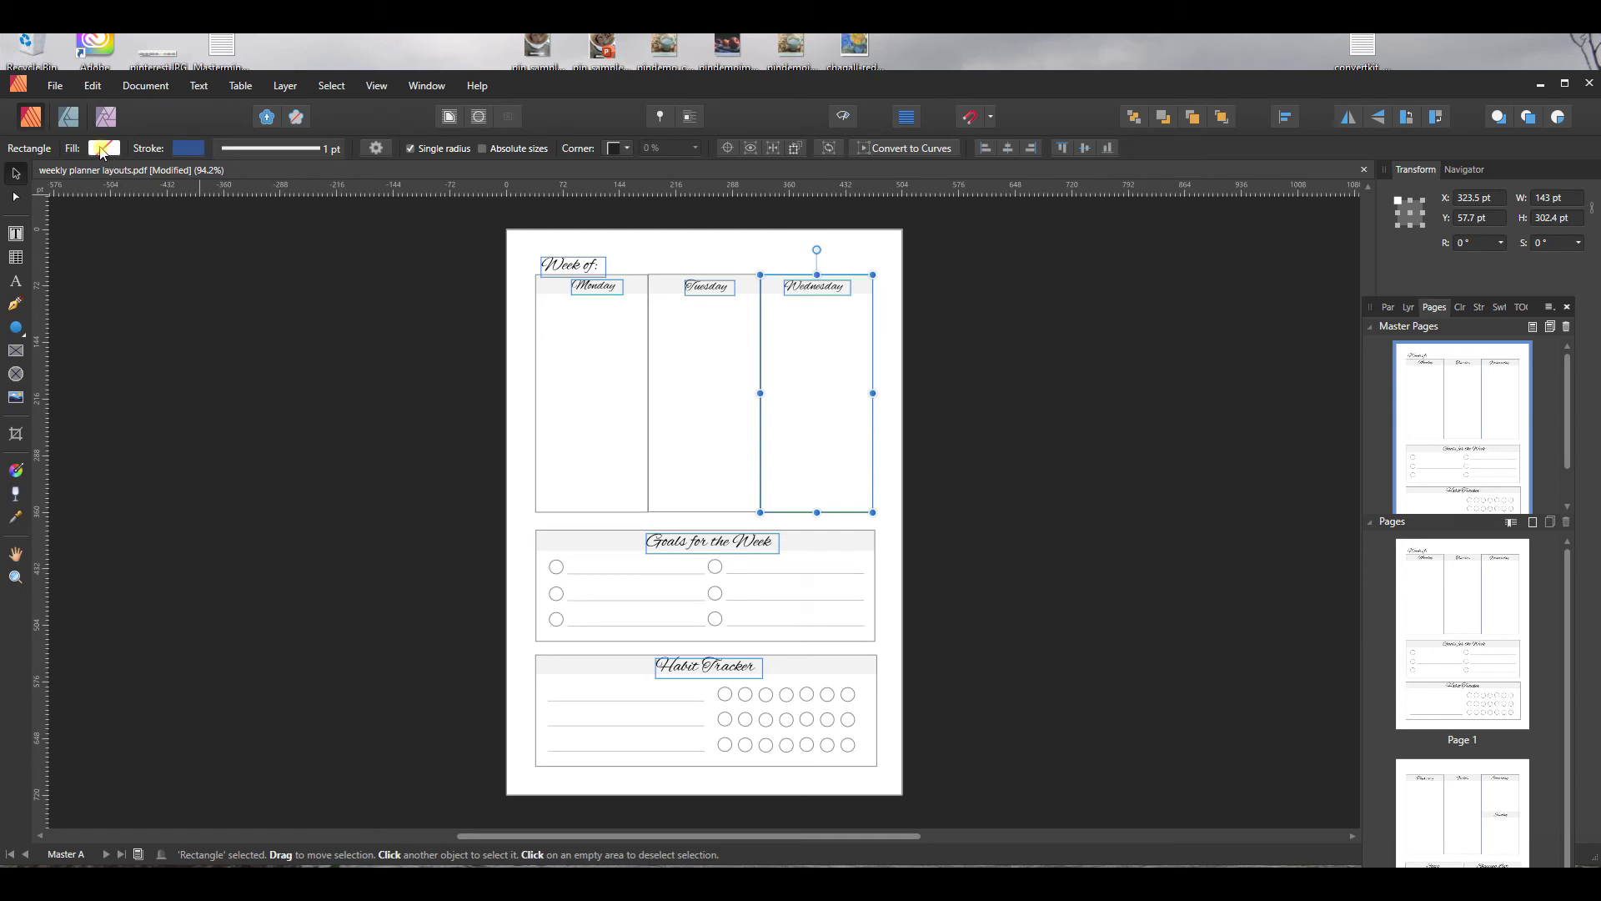
click(102, 148)
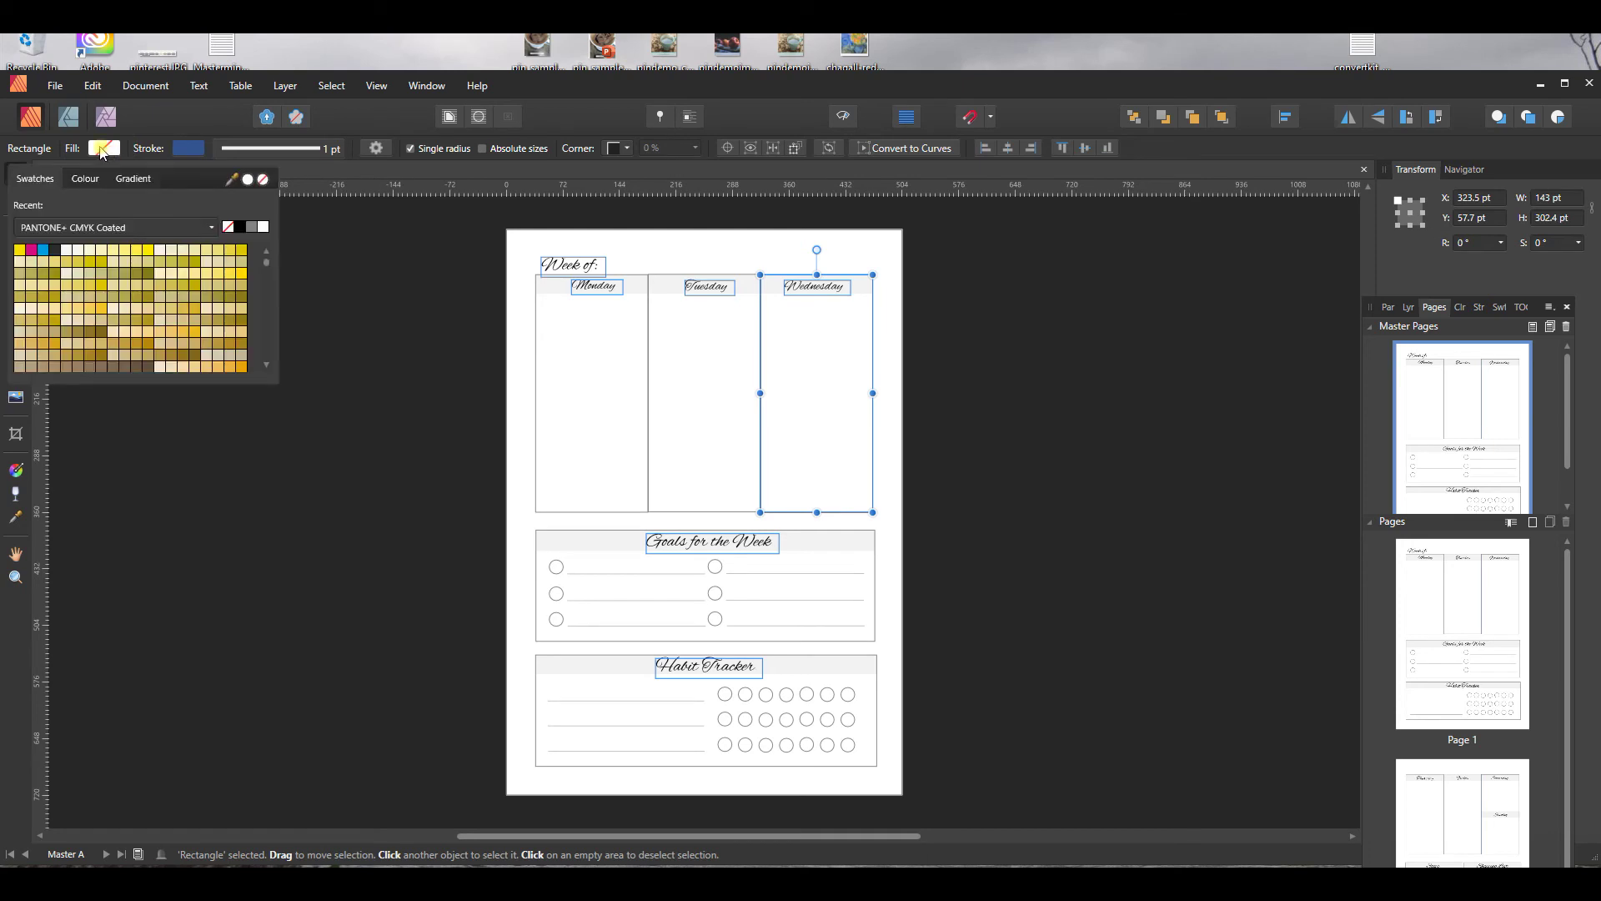
click(91, 252)
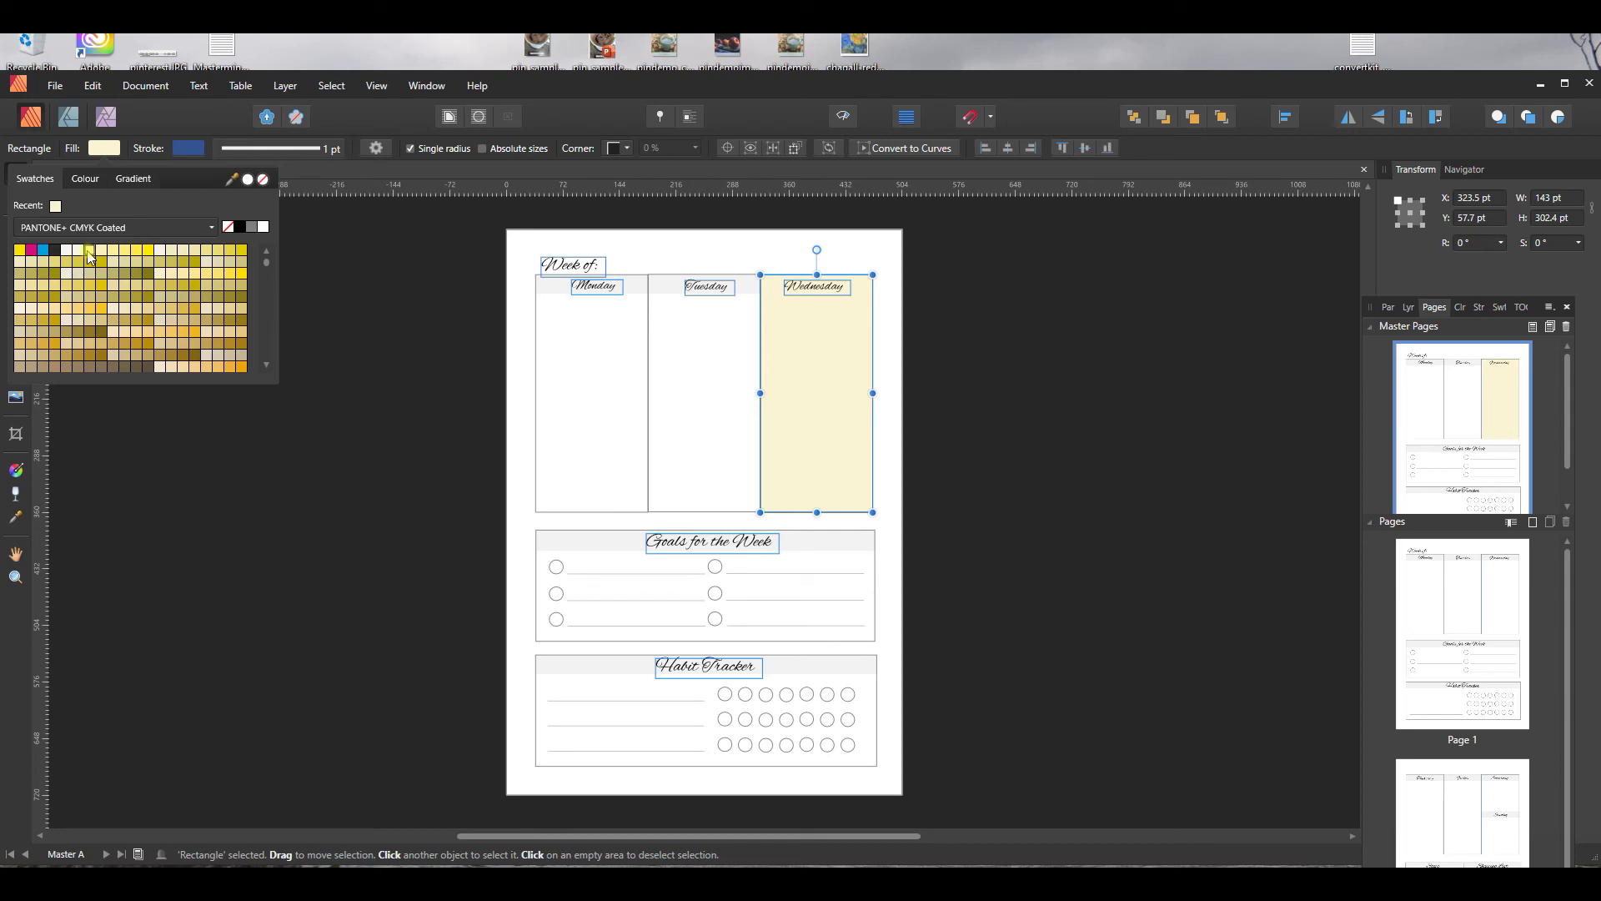
key(ctrl+z)
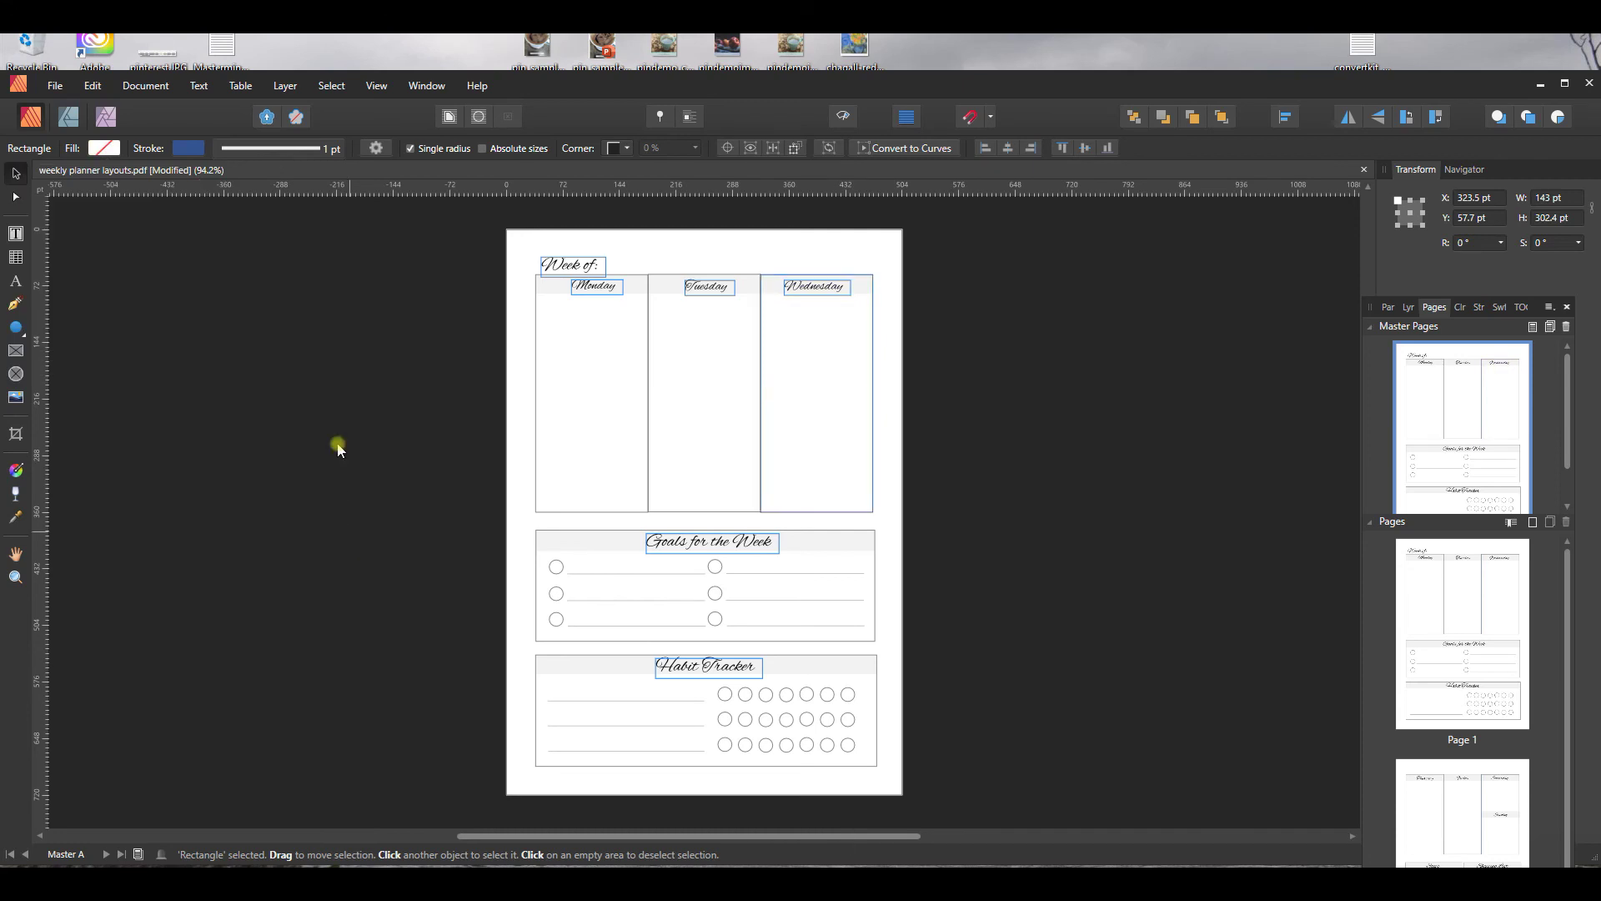
click(338, 449)
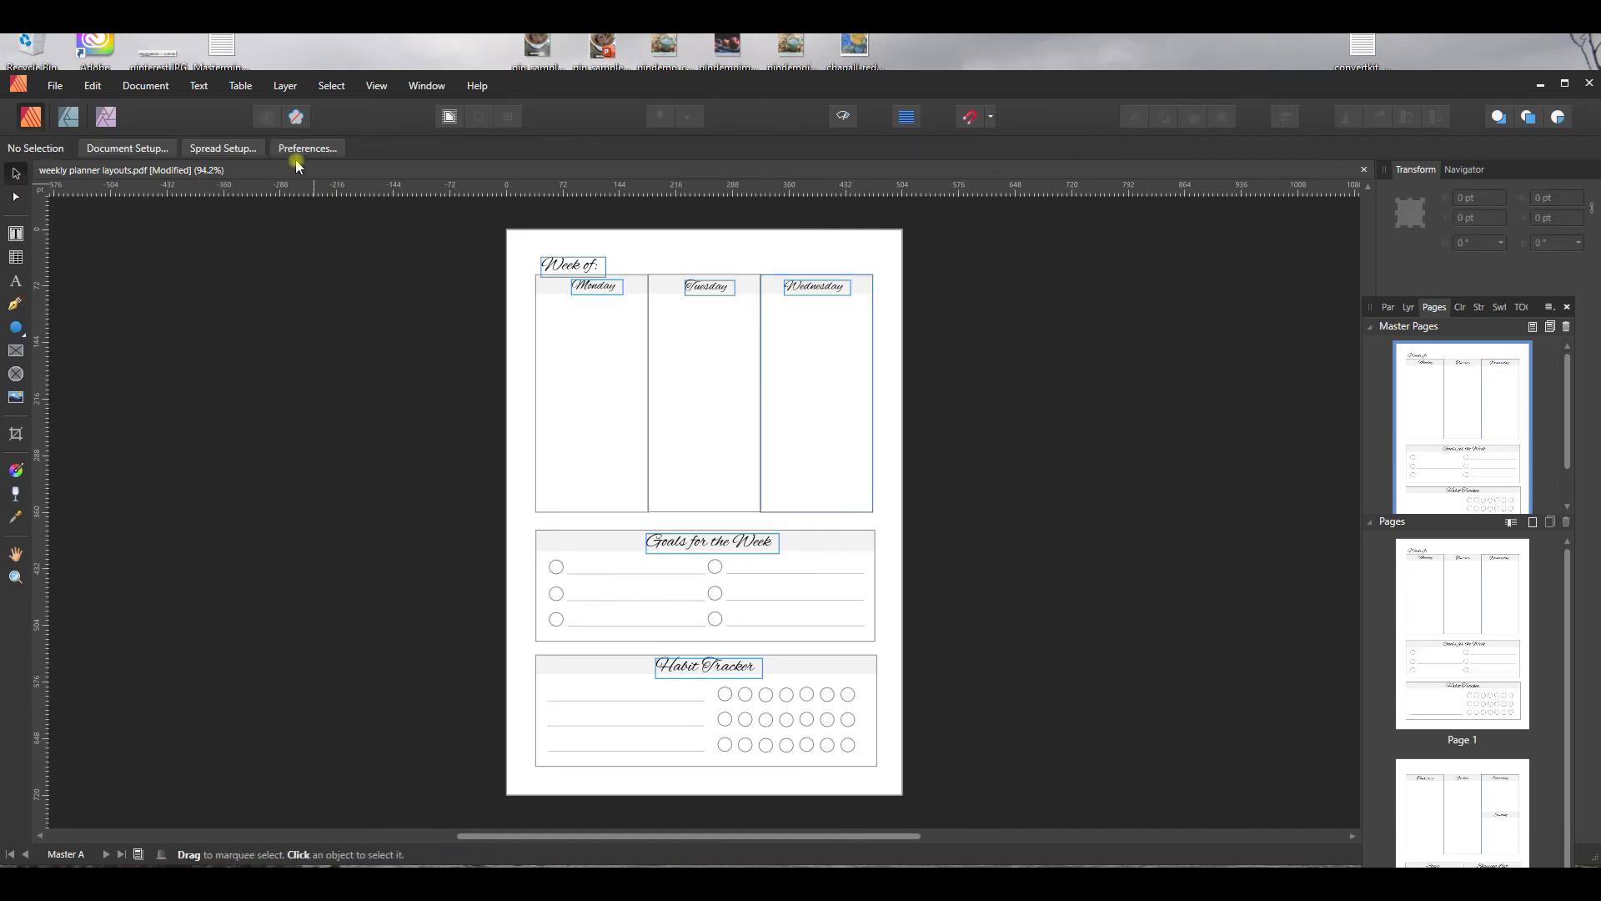
click(873, 368)
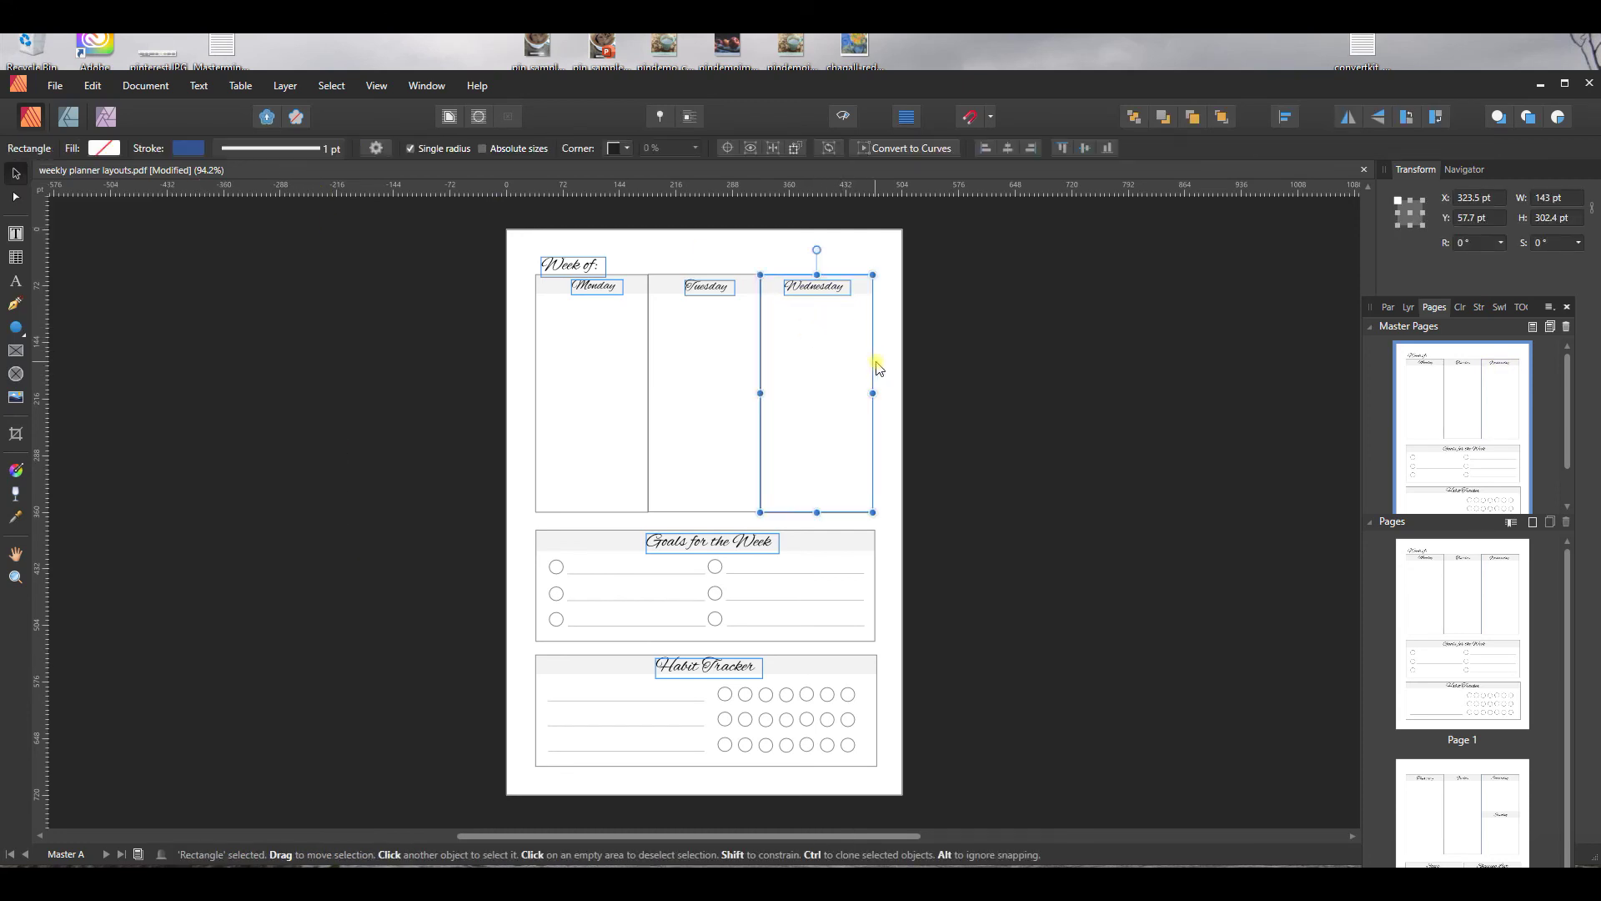
click(318, 155)
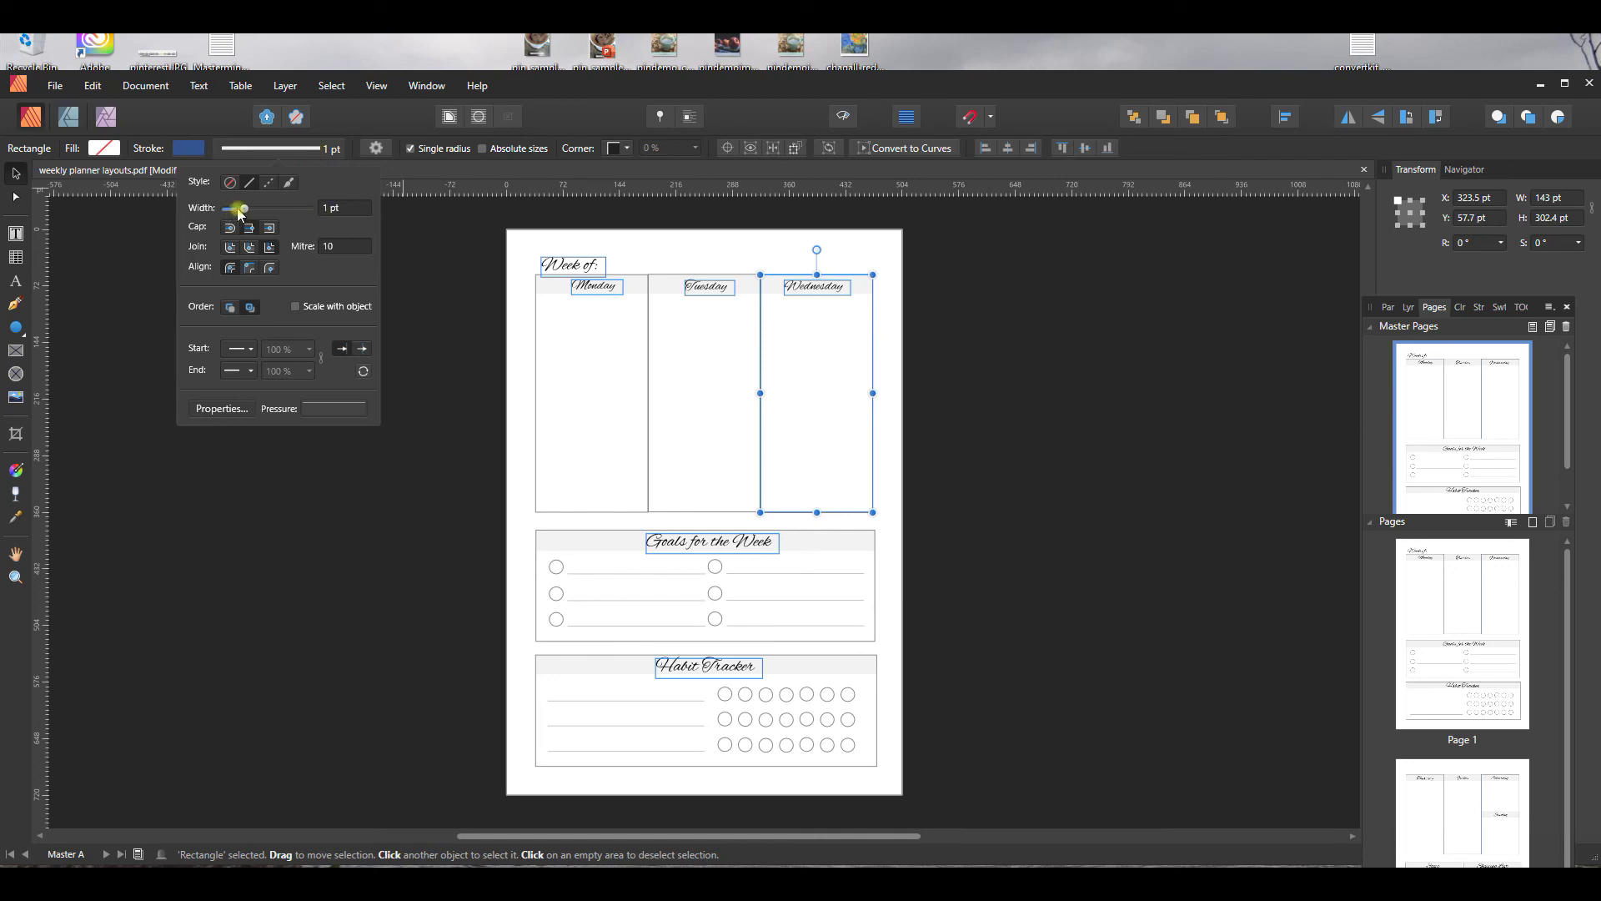
mouse_move(274, 211)
mouse_down()
mouse_move(289, 208)
mouse_move(245, 209)
mouse_up()
key(ctrl+z)
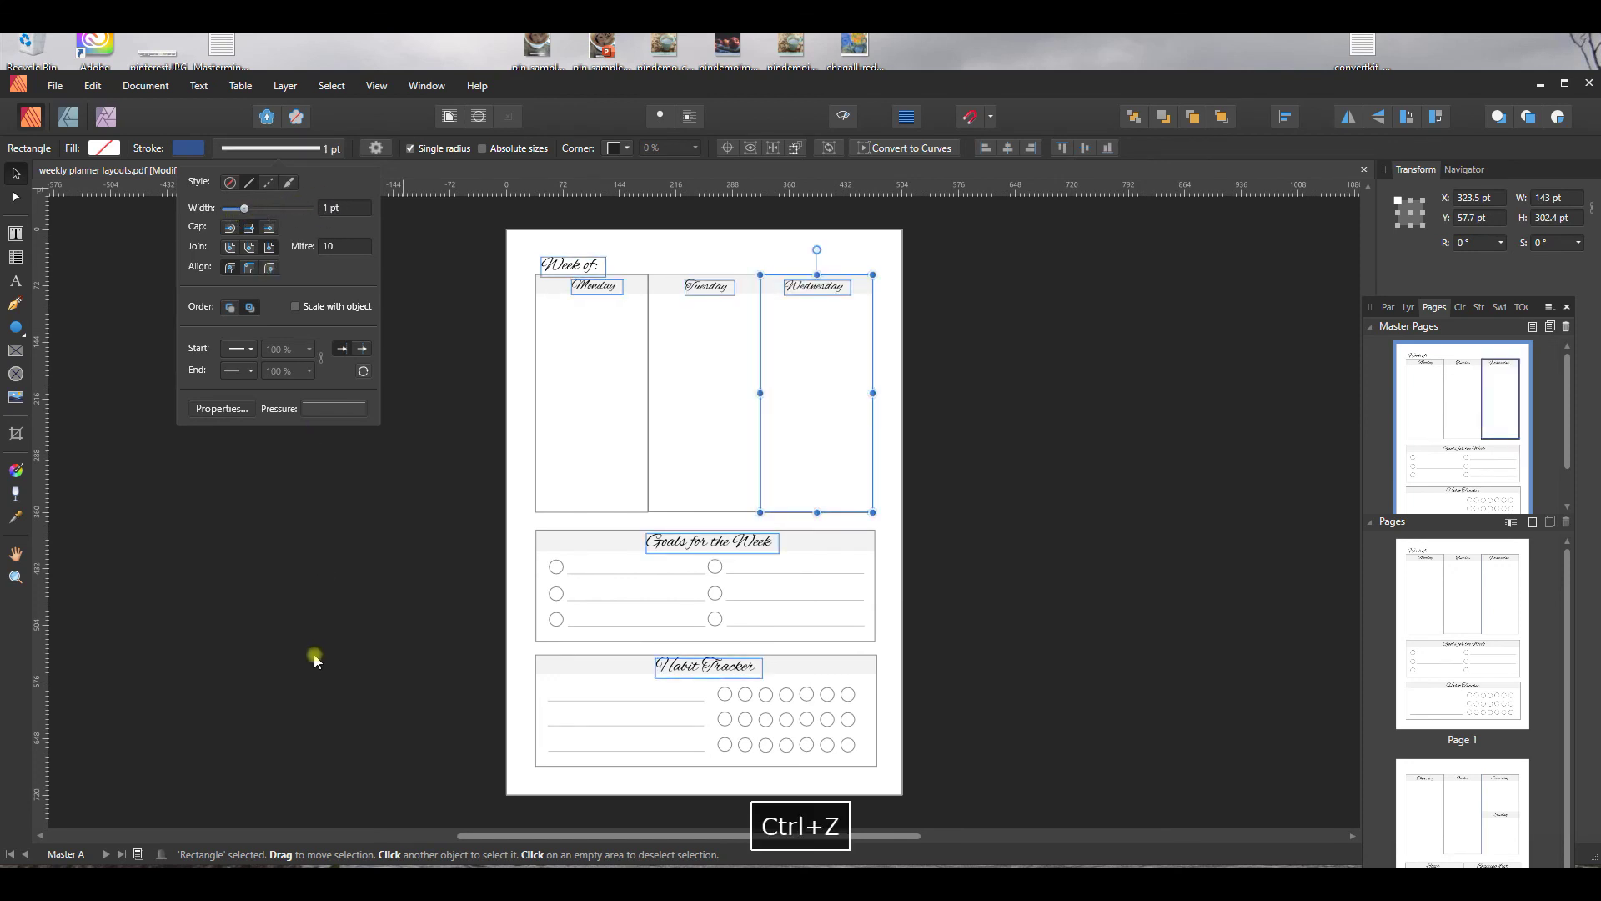
click(1261, 694)
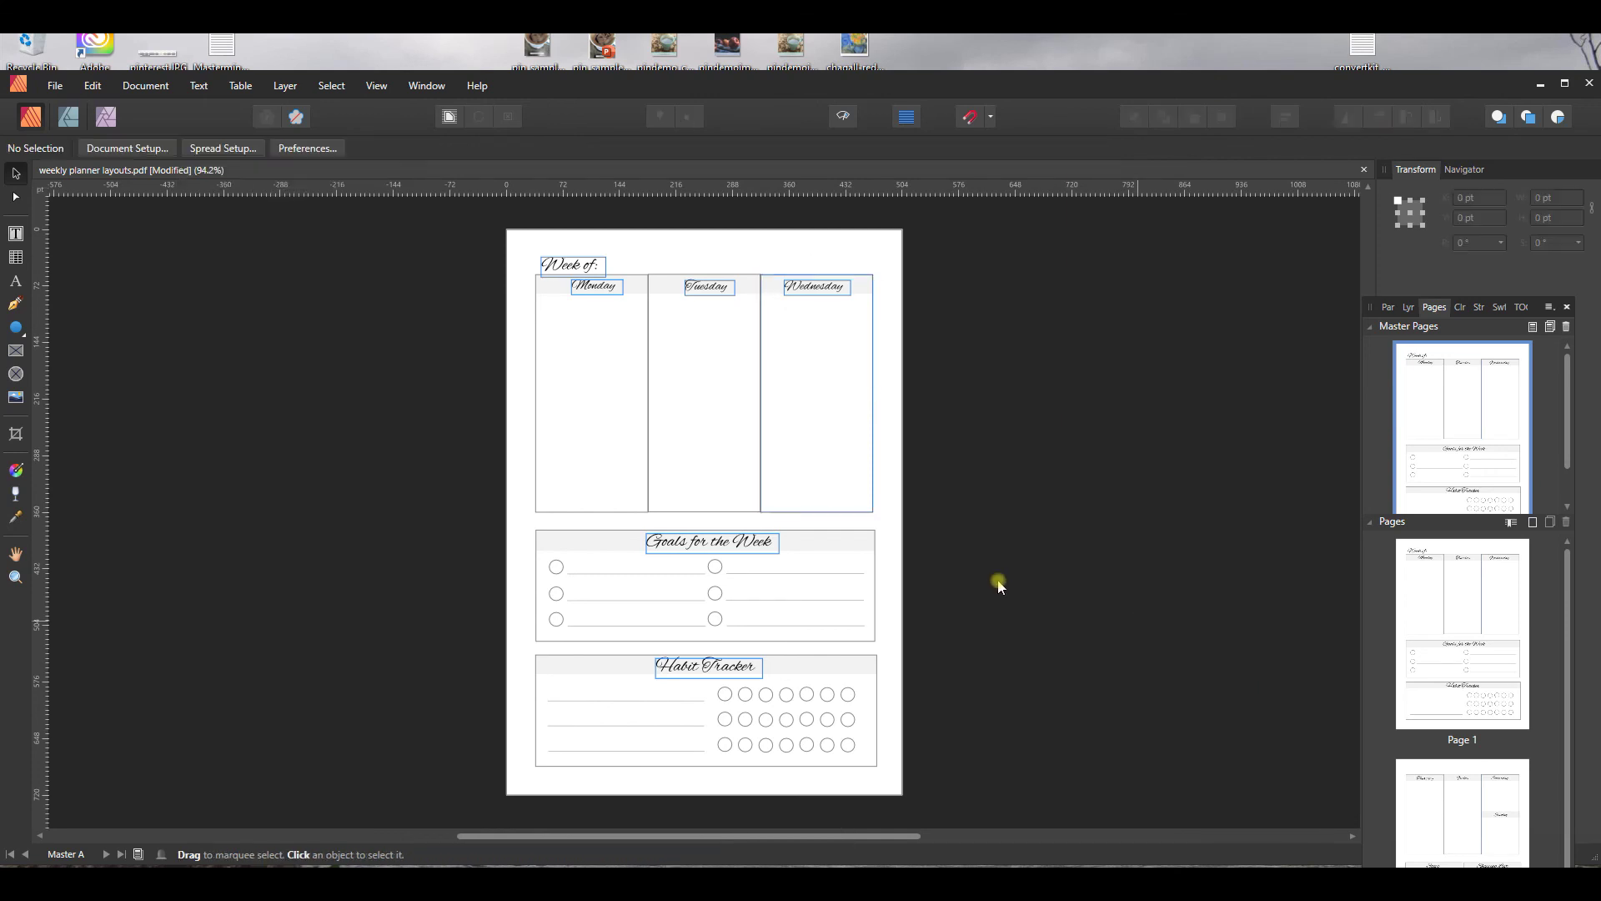
- Try enlarging the top right-hand goals circle, then undo the resize
click(715, 569)
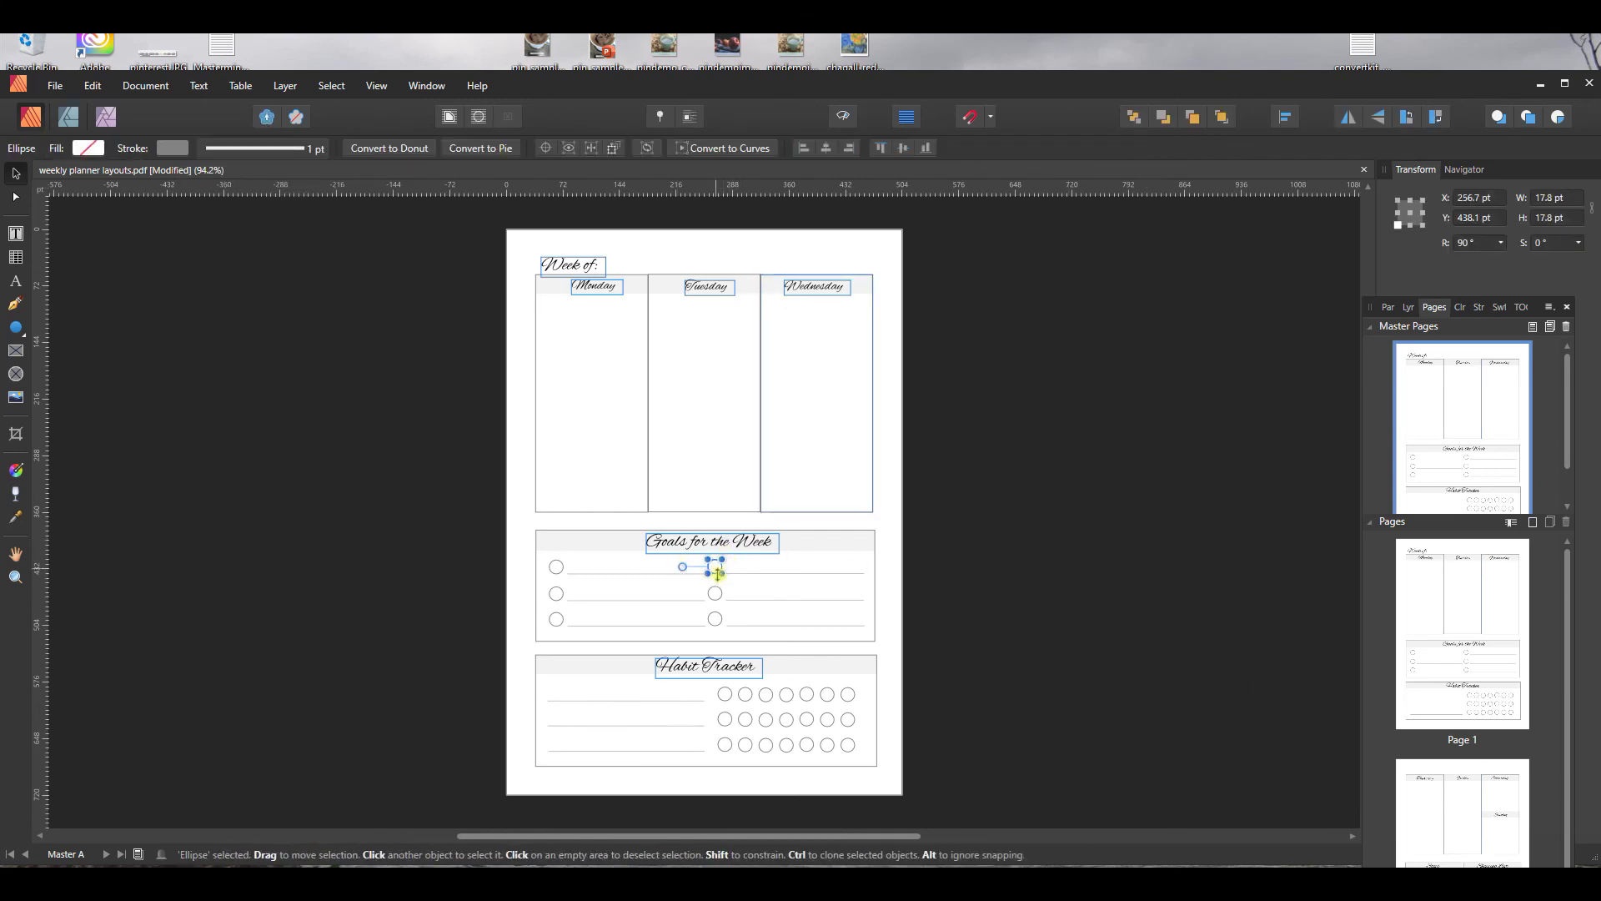
mouse_move(741, 590)
mouse_down()
mouse_move(764, 618)
mouse_move(766, 602)
mouse_up()
key(ctrl+z)
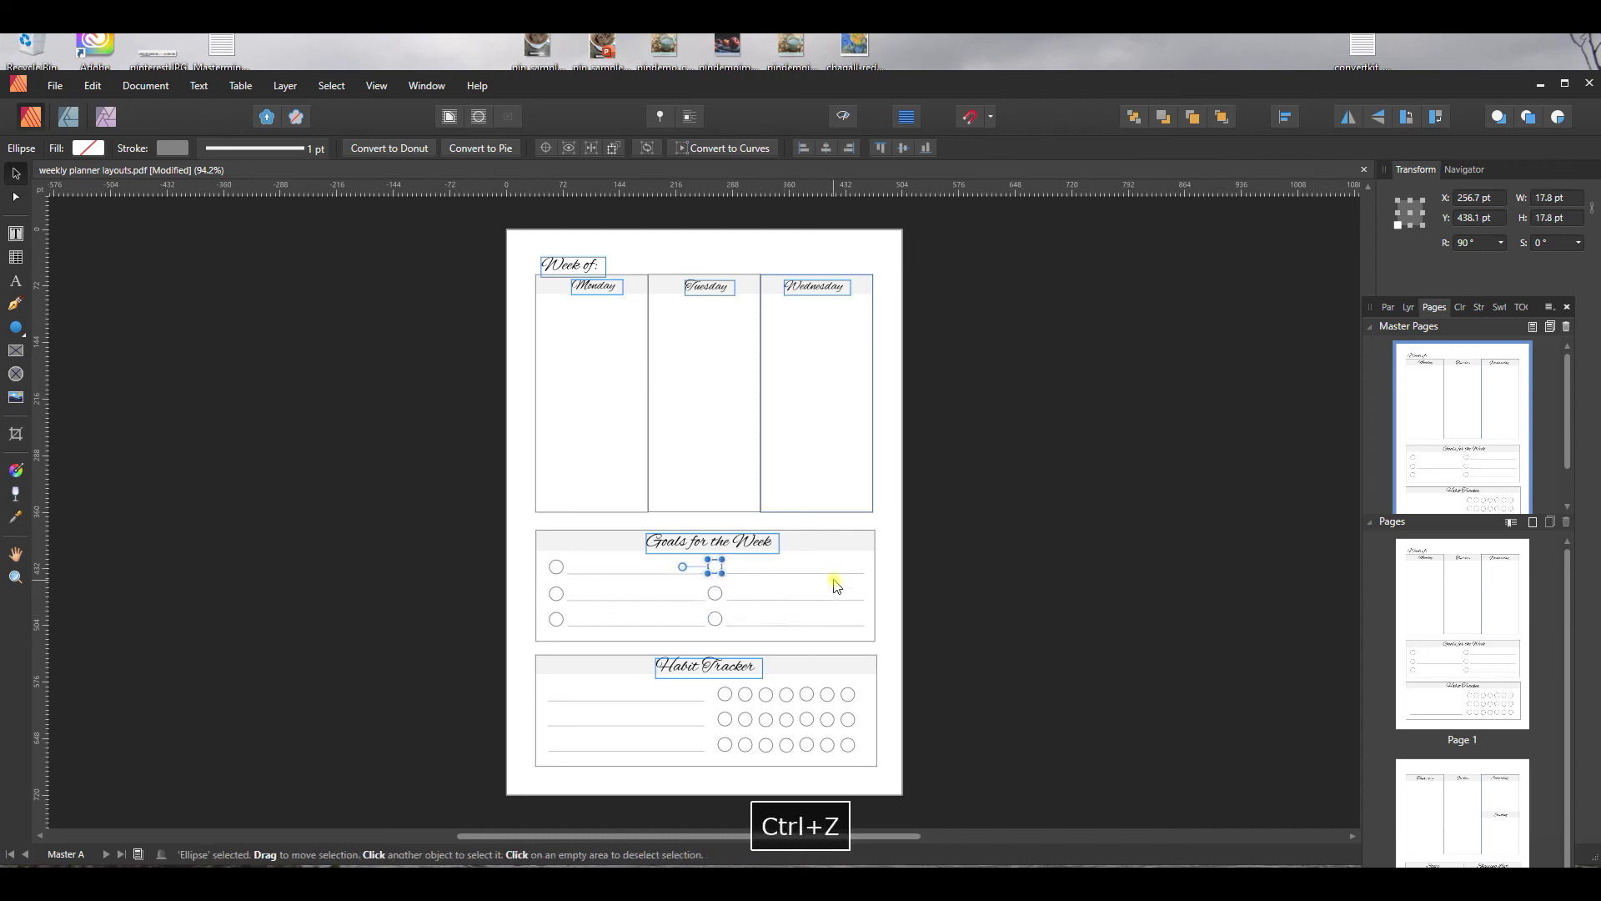
- Lengthen the line beside that circle to 184.1 pt, then deselect it
click(833, 574)
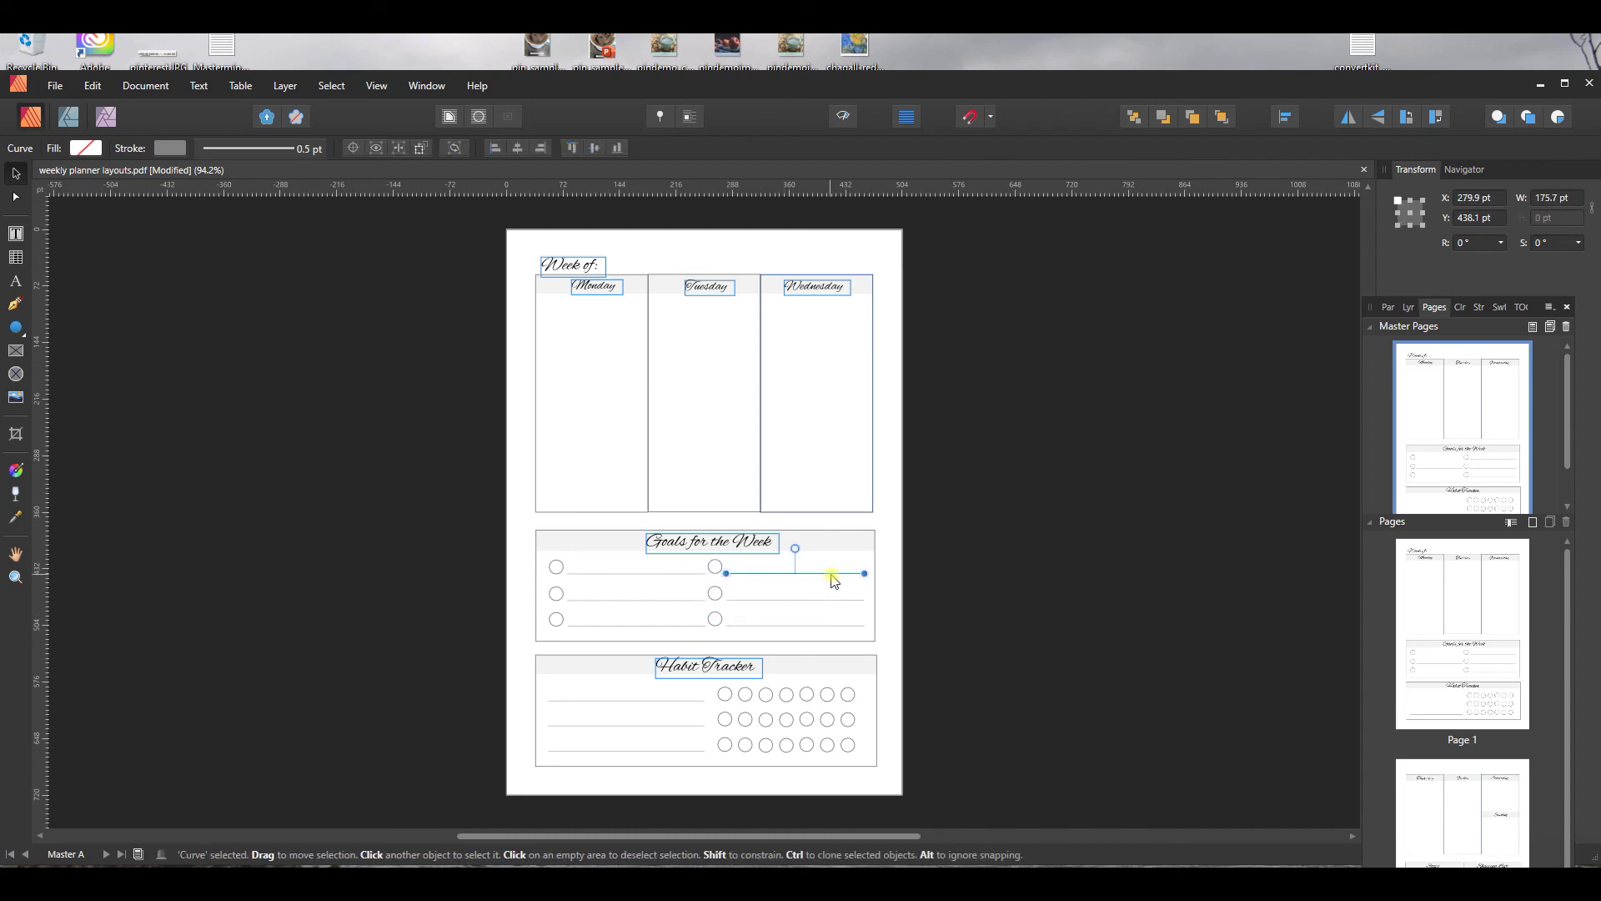
mouse_move(869, 573)
mouse_down()
mouse_move(1054, 568)
mouse_move(872, 573)
mouse_up()
key(ctrl+x)
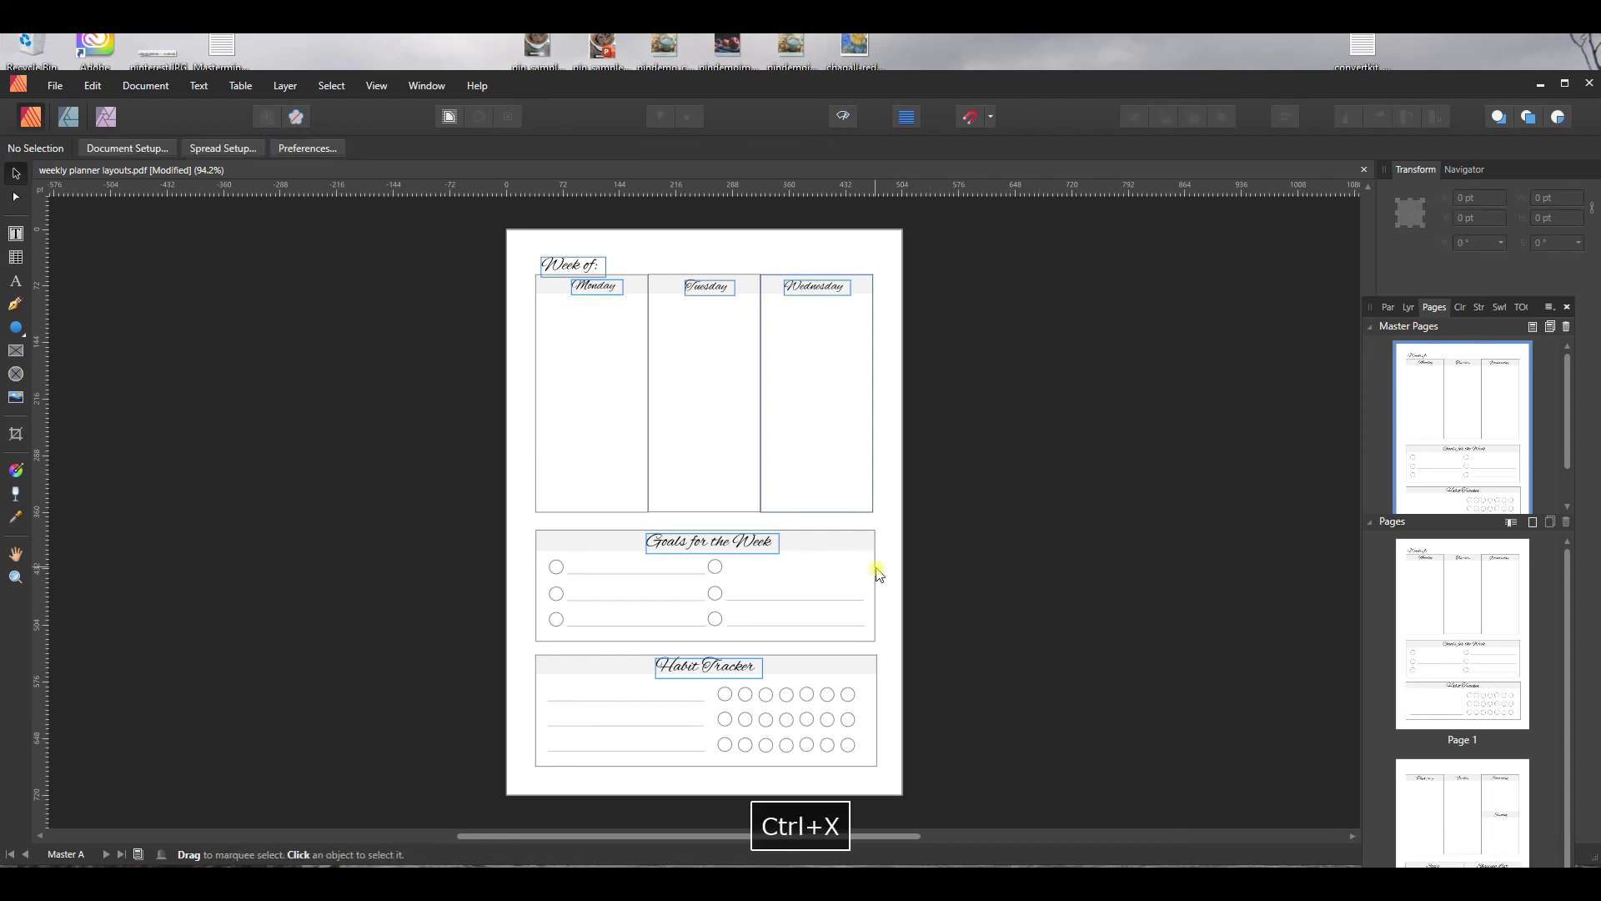
key(ctrl+z)
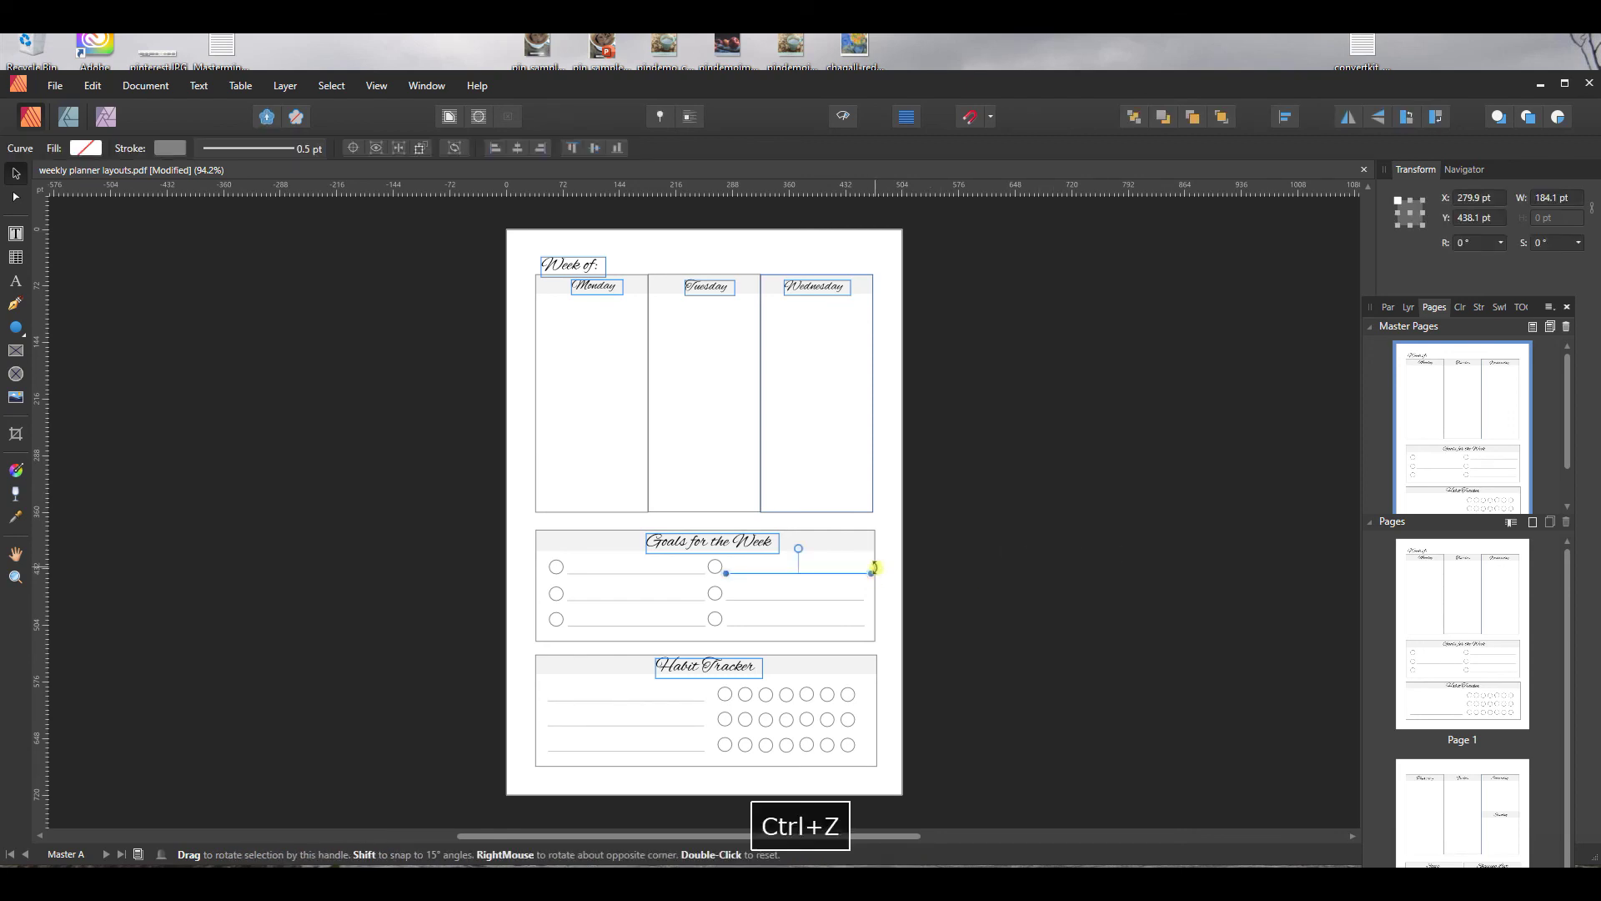
click(974, 572)
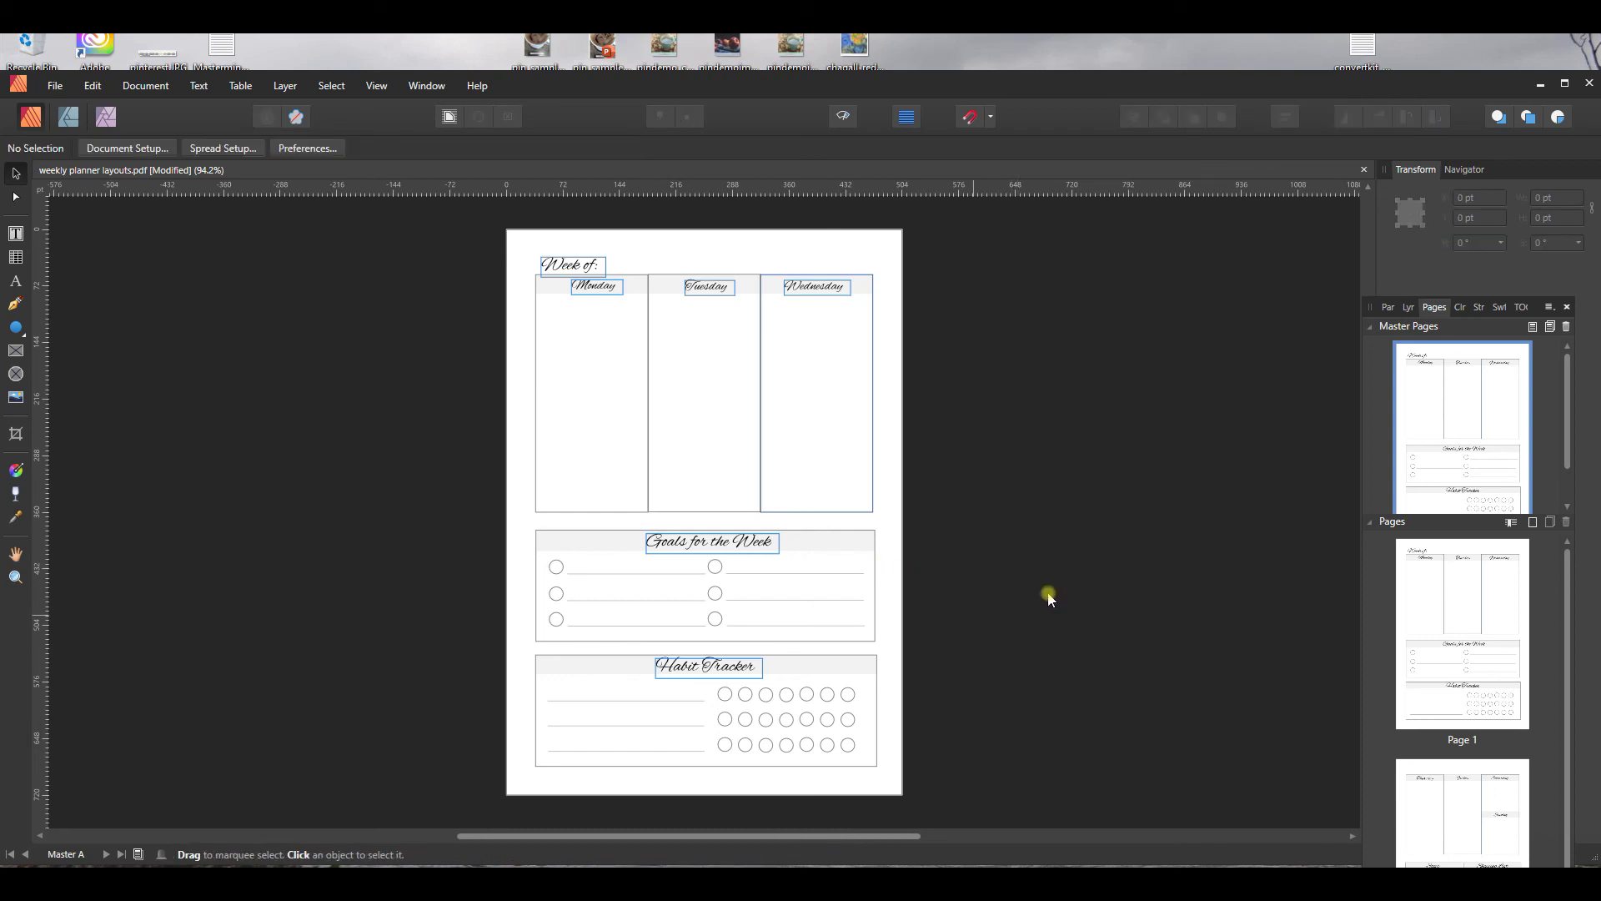